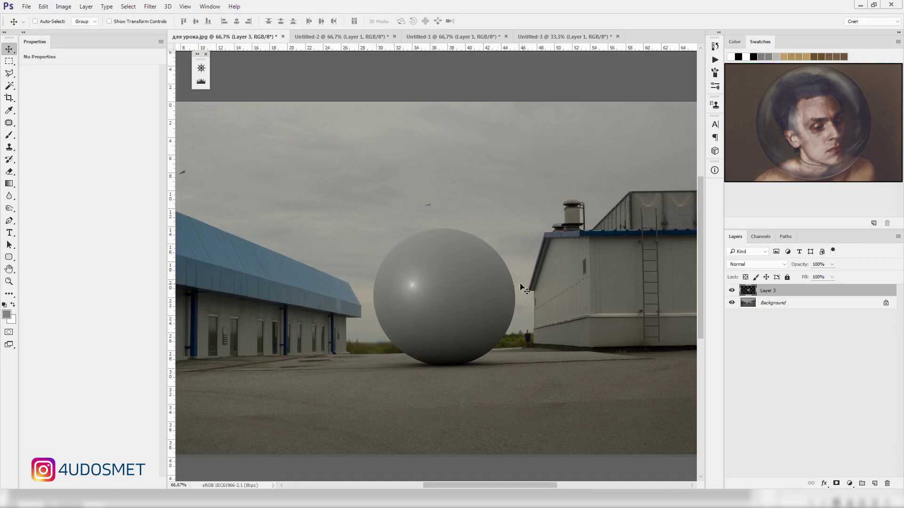
Drag the number grid from Untitled-2 into the street-scene document.
mouse_move(469, 282)
mouse_down()
mouse_move(289, 173)
mouse_move(395, 270)
mouse_up()
key(z)
click(459, 278)
drag(472, 275, 474, 262)
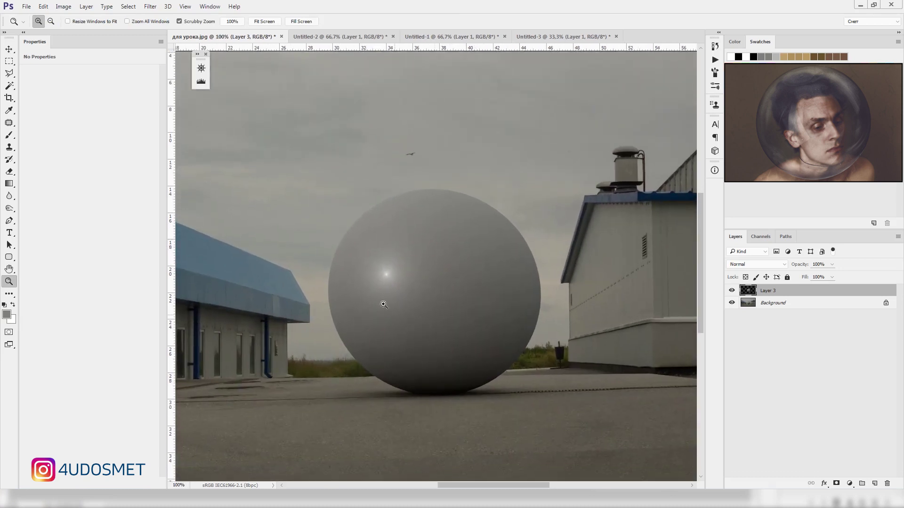
click(332, 37)
key(v)
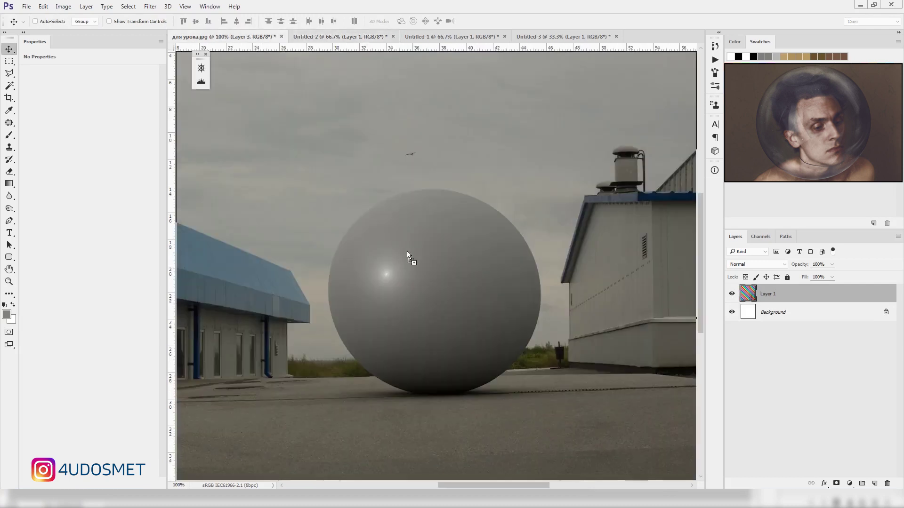
drag(251, 38, 406, 250)
Centre the grid over the scene and convert Layer 4 to a smart object.
key(z)
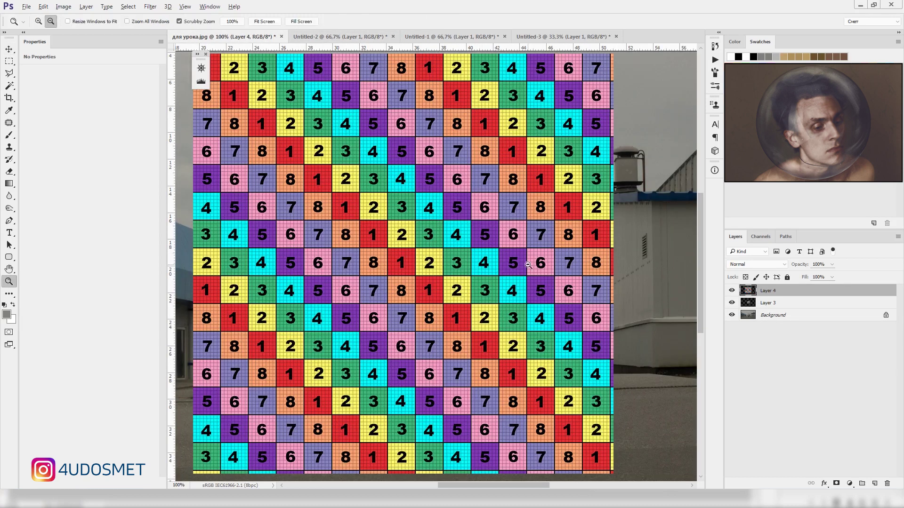
alt+click(528, 265)
key(v)
drag(528, 265, 549, 269)
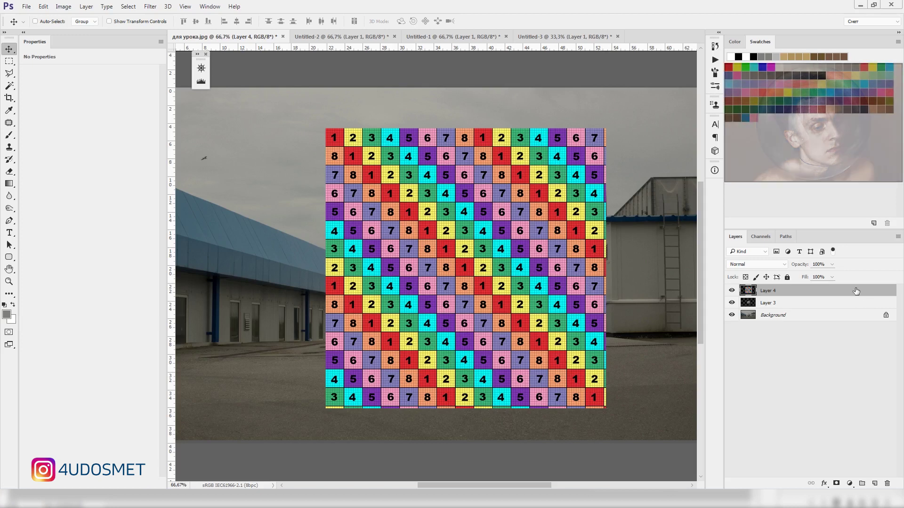
right_click(857, 291)
click(803, 171)
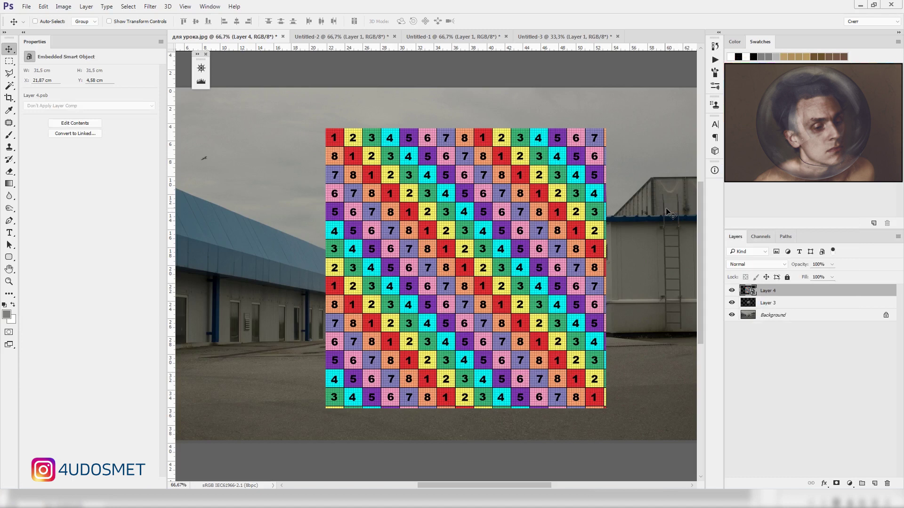
Fade Layer 4 to 15% opacity and scale it to about 54.5% over the sphere.
drag(798, 266, 754, 266)
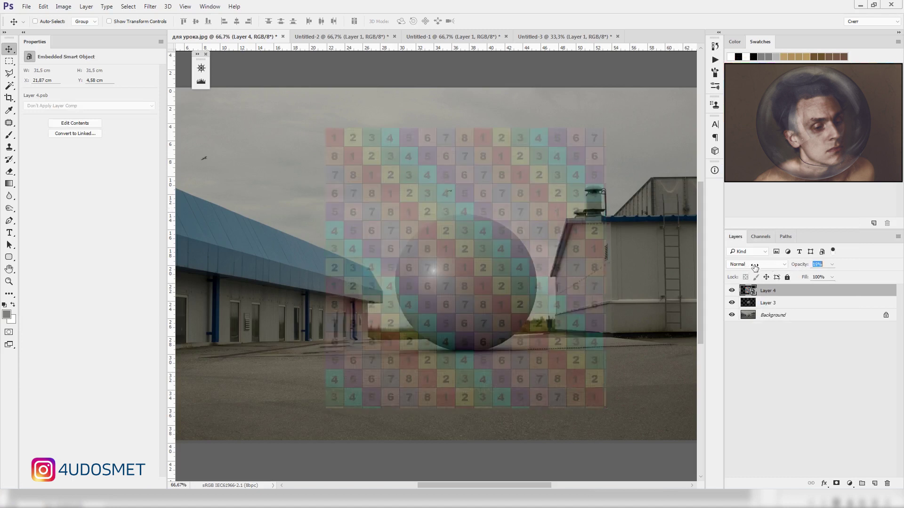
key(ctrl+t)
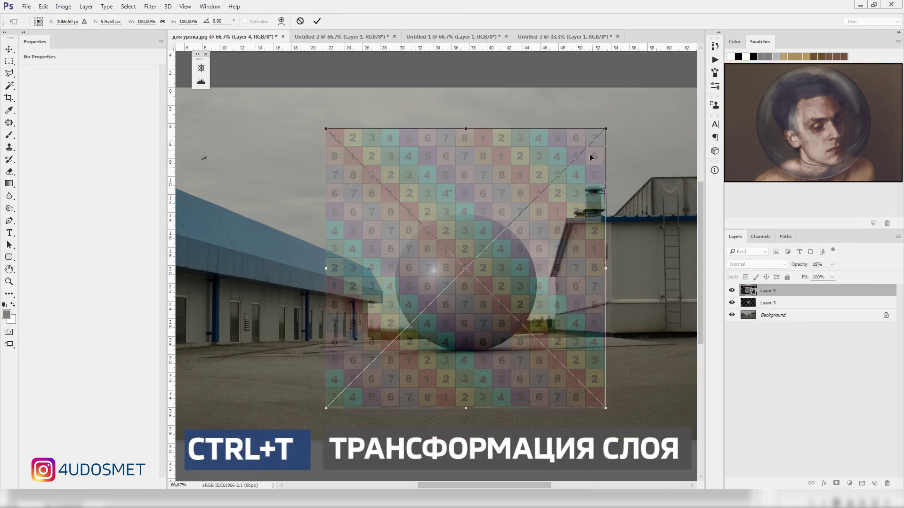
drag(605, 129, 542, 194)
drag(467, 284, 456, 309)
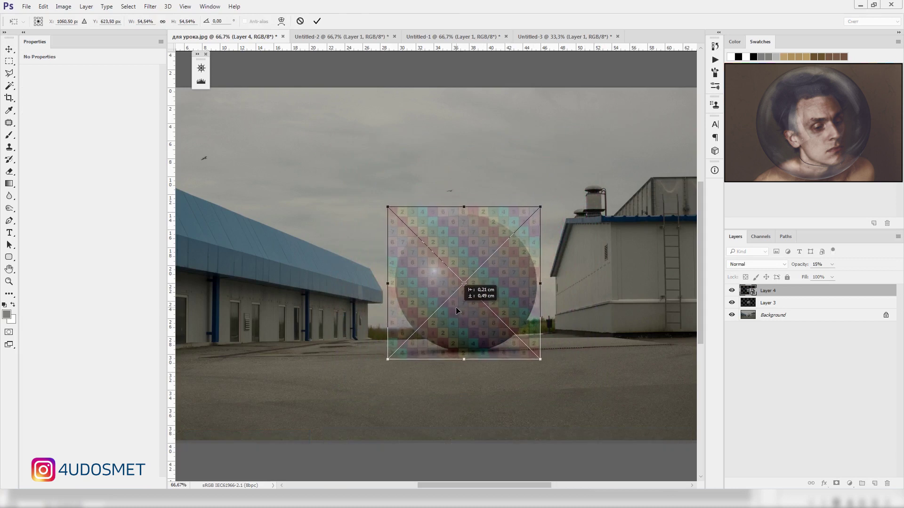
scroll(456, 310, up, 3)
drag(520, 258, 504, 269)
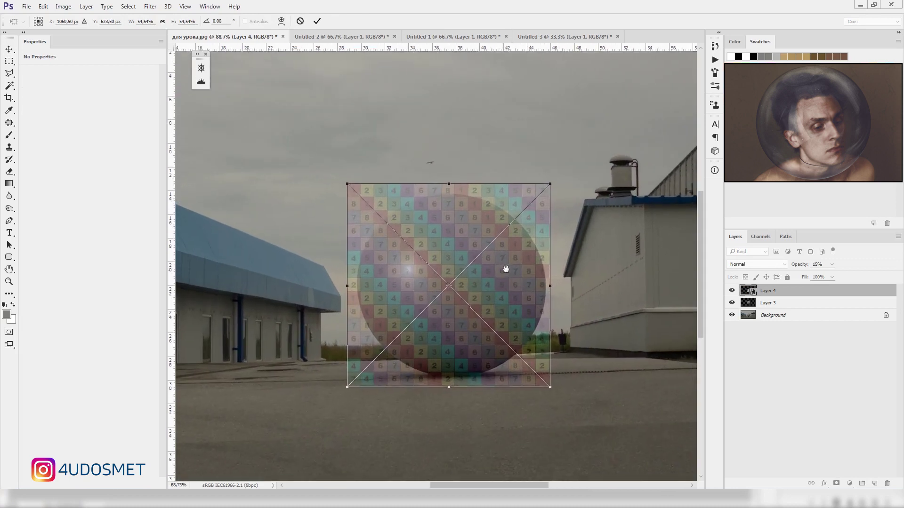
click(282, 21)
Warp the grid's four corners in around the sphere's round outline.
mouse_move(347, 187)
mouse_down()
mouse_move(389, 215)
mouse_move(352, 222)
mouse_up()
scroll(389, 216, up, 3)
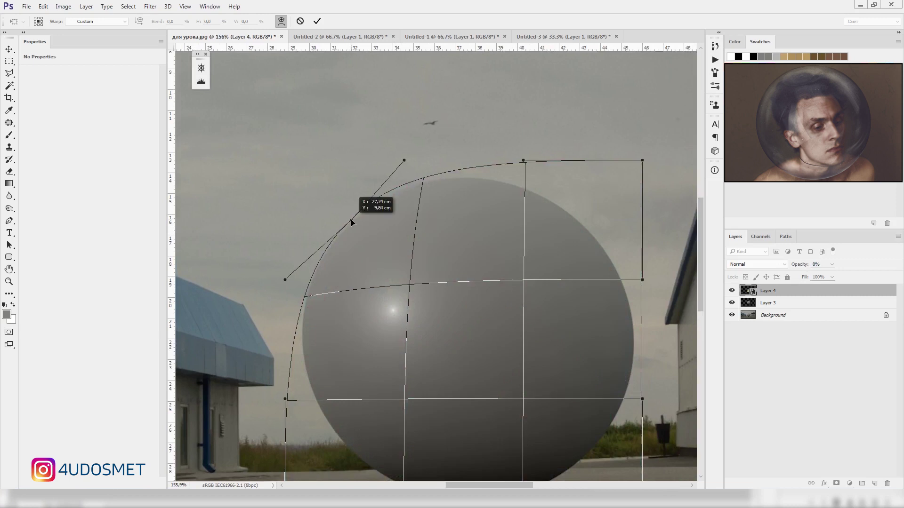
drag(642, 161, 583, 231)
scroll(569, 282, down, 5)
drag(605, 284, 553, 339)
drag(248, 403, 305, 328)
drag(605, 165, 620, 183)
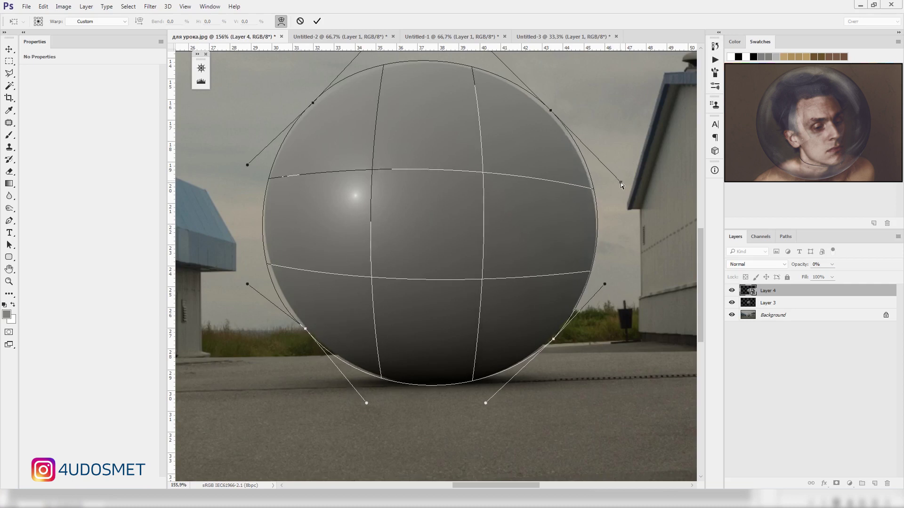
drag(604, 284, 603, 288)
drag(551, 110, 545, 110)
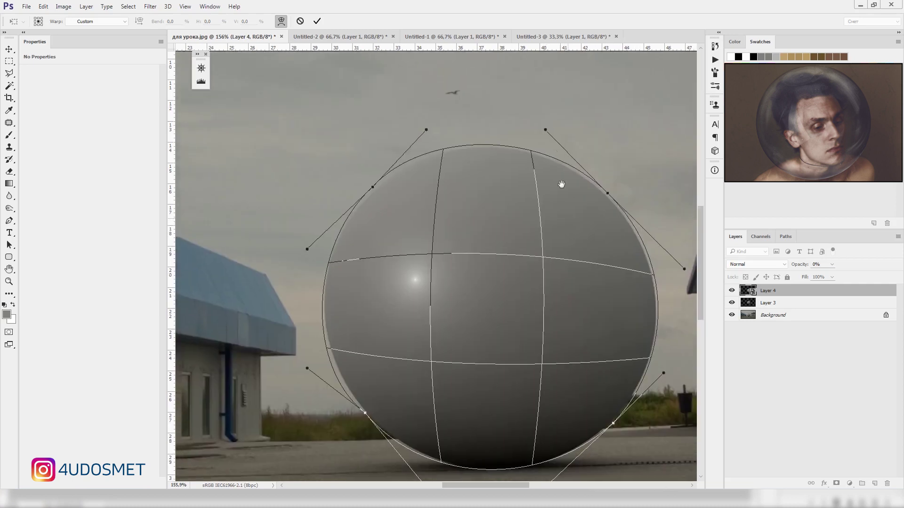
Fine-tune the warp's top and bottom curve handles to hug the sphere.
scroll(626, 183, up, 3)
drag(425, 129, 424, 128)
mouse_move(307, 368)
mouse_down()
mouse_move(306, 346)
mouse_move(311, 353)
mouse_up()
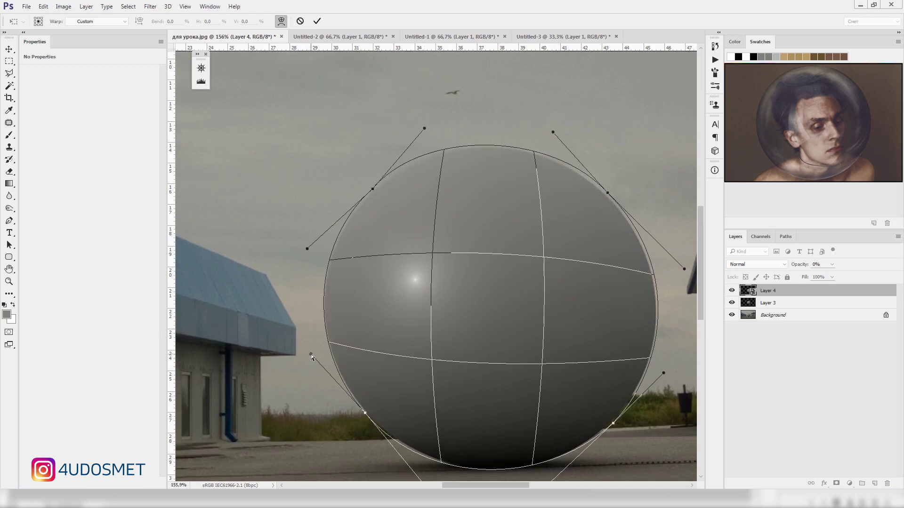
drag(424, 127, 433, 129)
drag(552, 133, 543, 133)
scroll(447, 282, down, 3)
drag(383, 428, 389, 429)
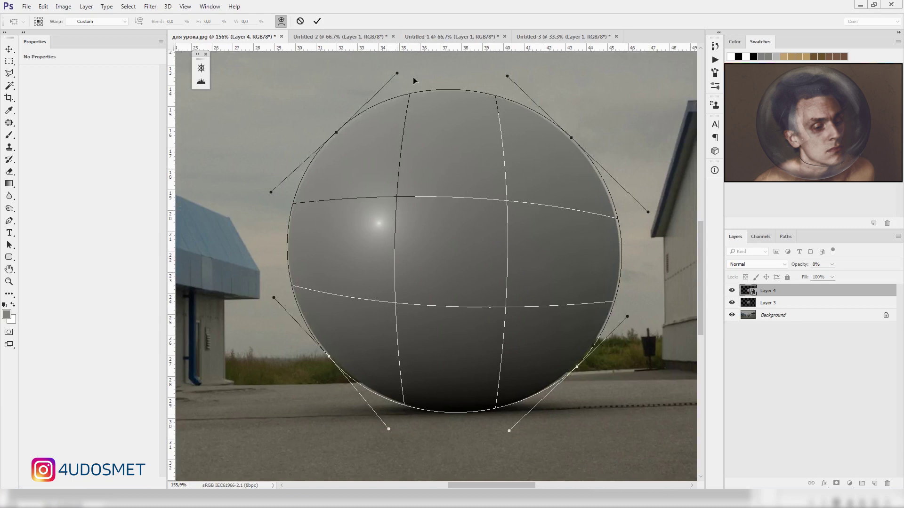
Commit the warp and restore the grid to 100% opacity.
click(316, 21)
text(100)
key(Return)
alt+click(434, 253)
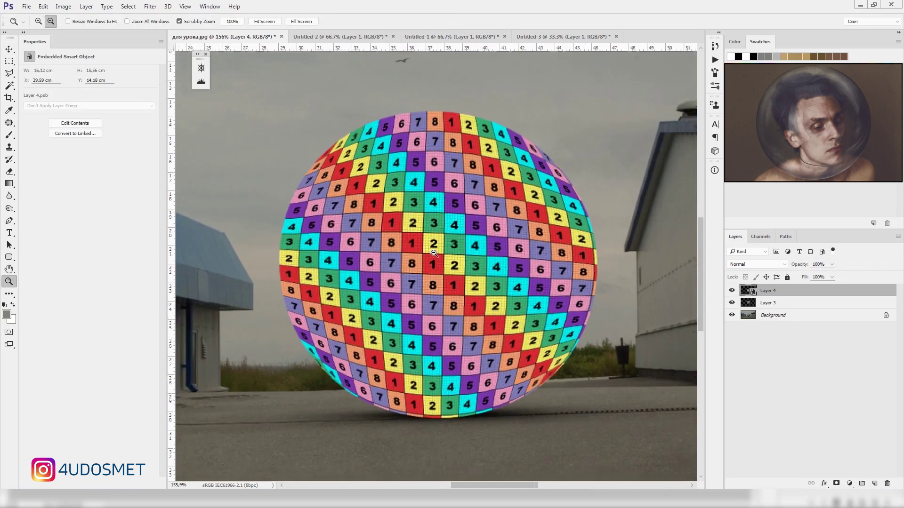
Set Layer 4's blend mode to Hard Light and inspect the sphere texture close up.
scroll(451, 242, up, 2)
key(v)
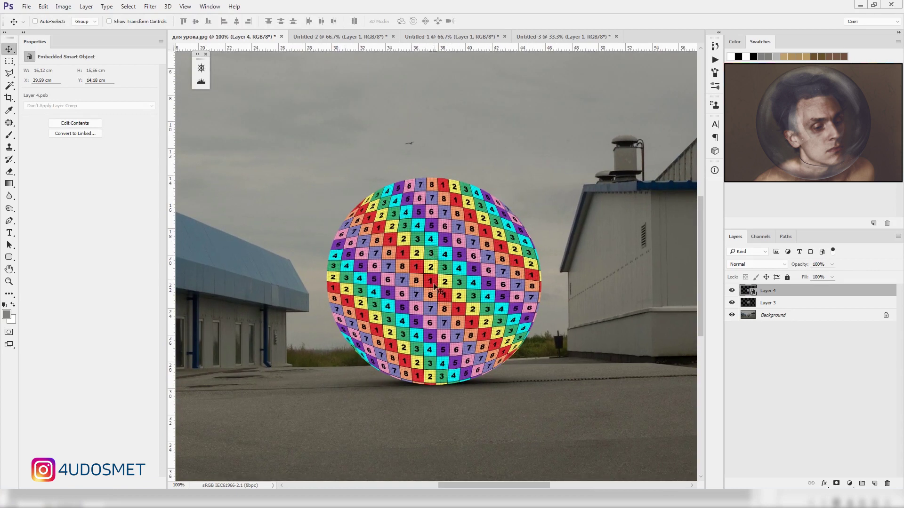
click(761, 265)
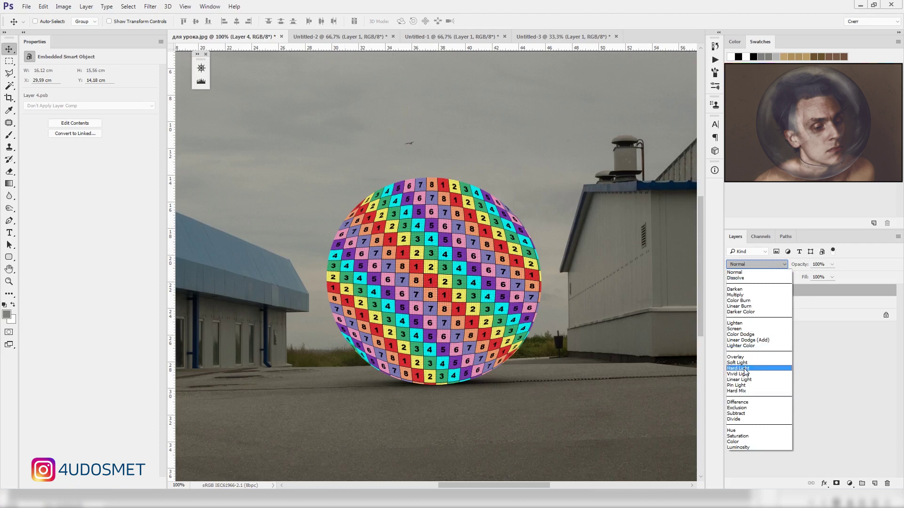
click(745, 369)
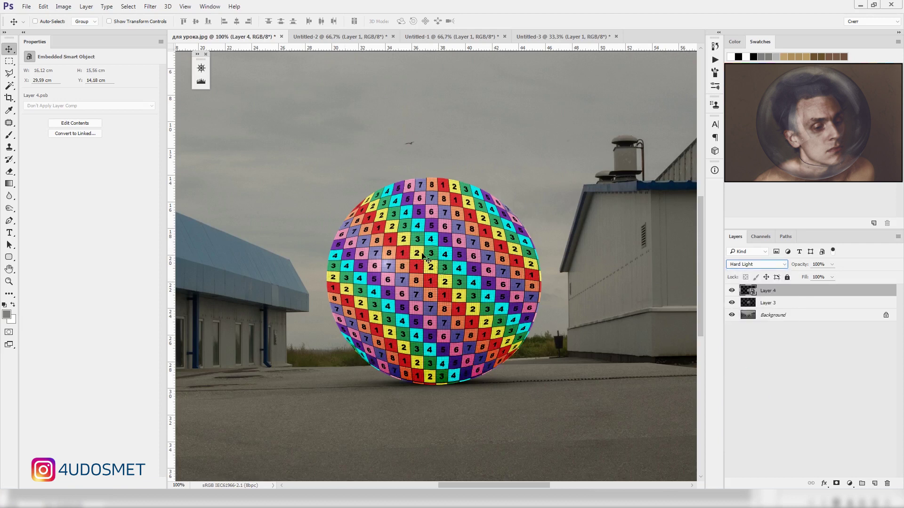
key(ctrl+space)
ctrl+click(446, 216)
ctrl+alt+click(449, 250)
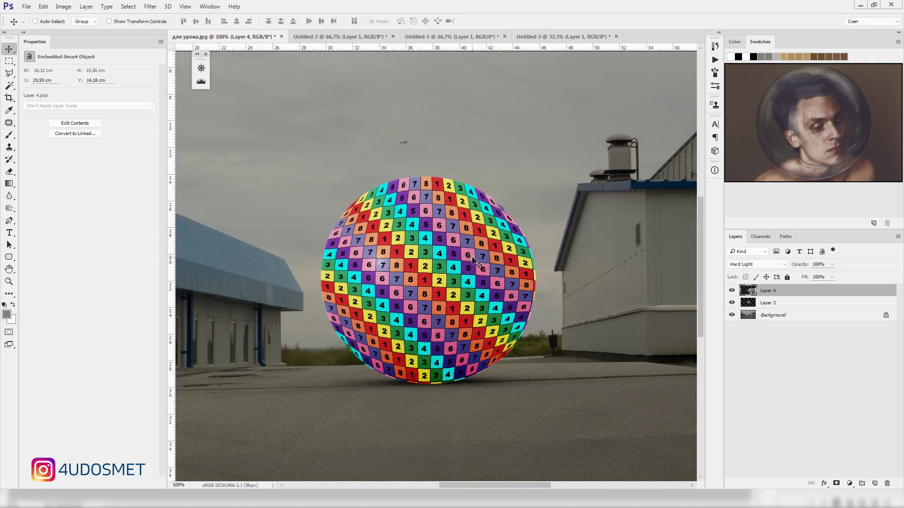
Re-warp the grid at reduced opacity so its centre bulges outward, then restore 100% opacity.
key(ctrl+t)
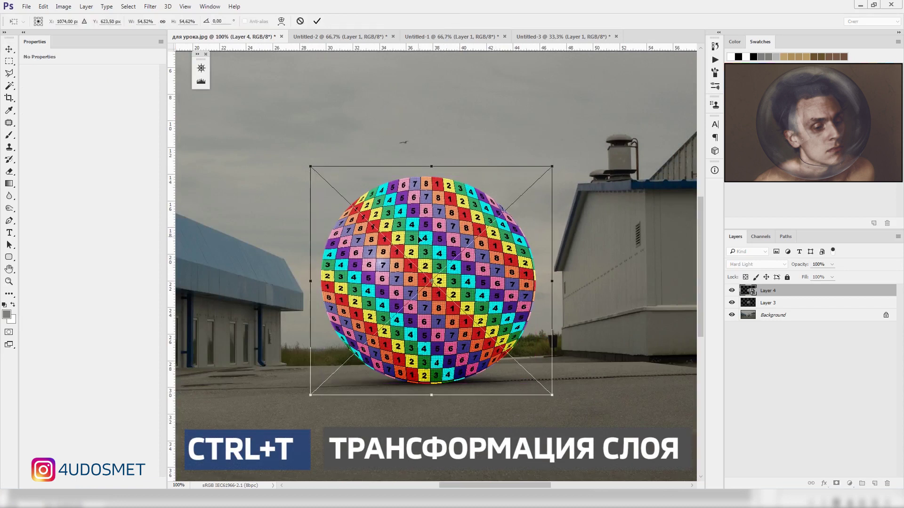
click(281, 21)
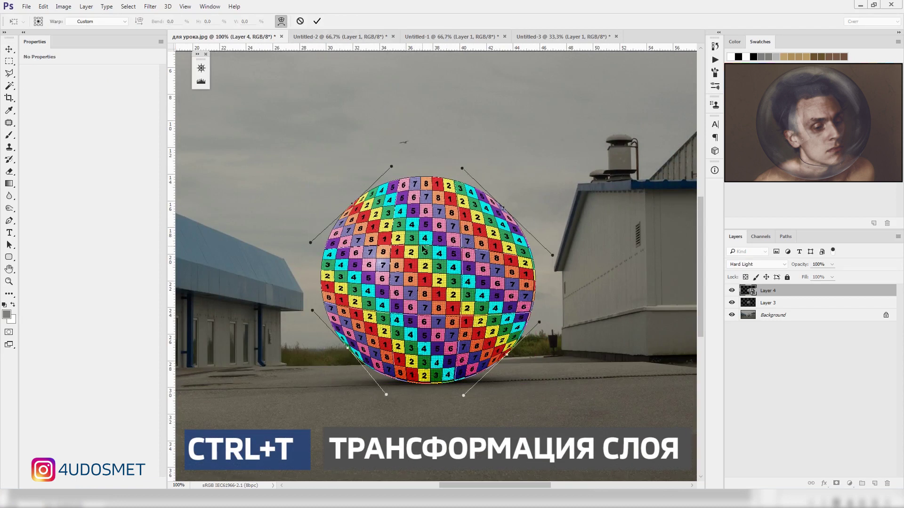
drag(804, 265, 766, 264)
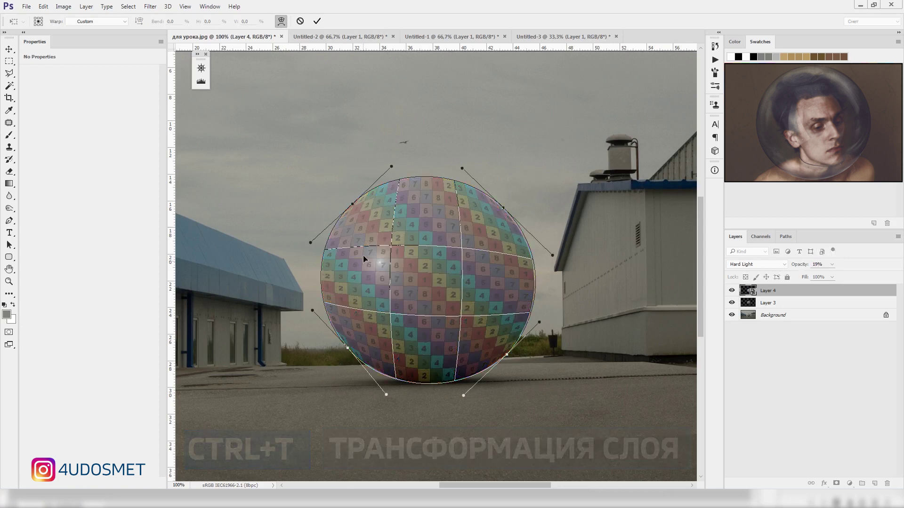
drag(421, 250, 466, 279)
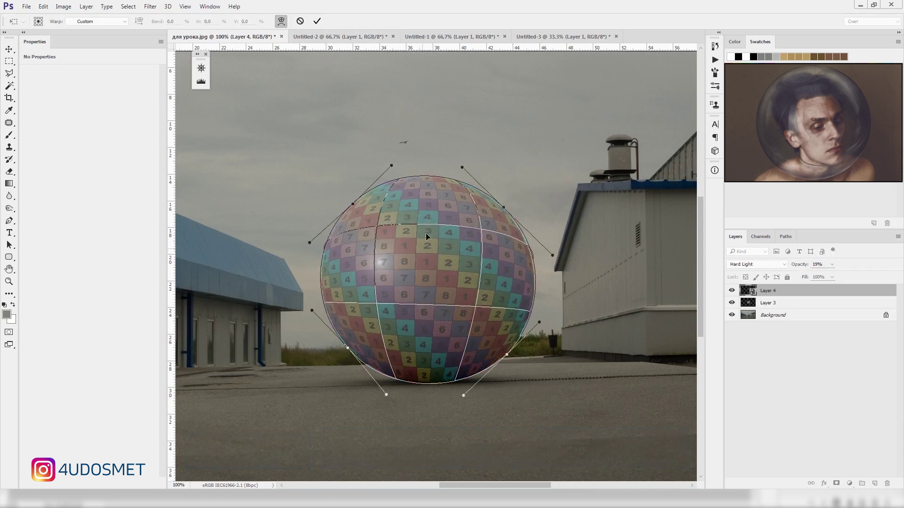
drag(467, 279, 372, 281)
drag(422, 206, 425, 343)
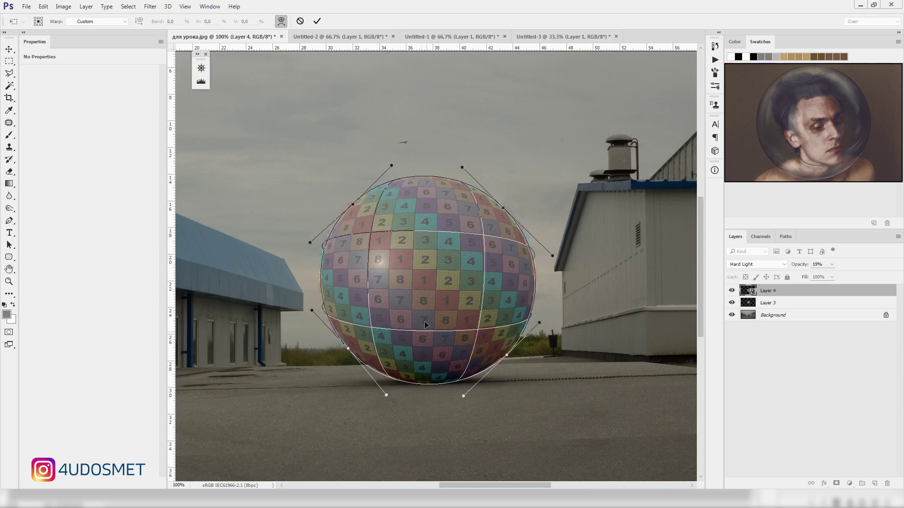
click(318, 21)
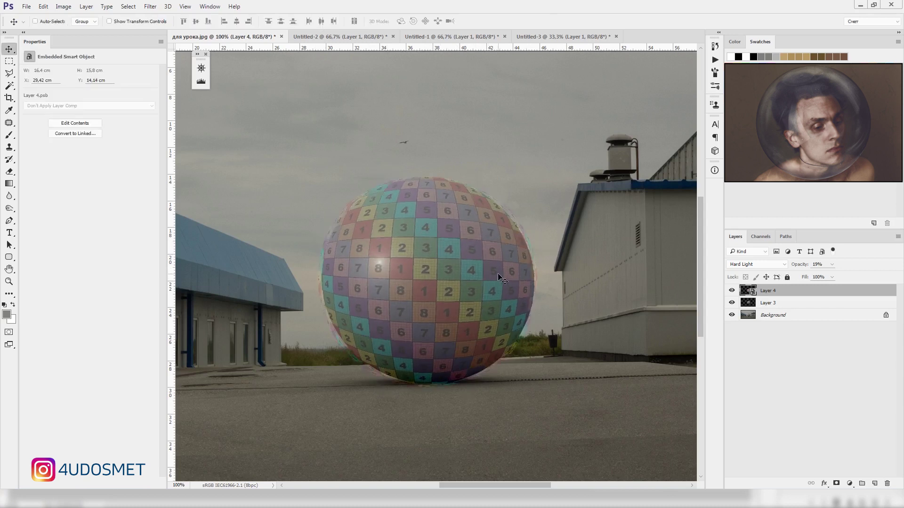
key(0)
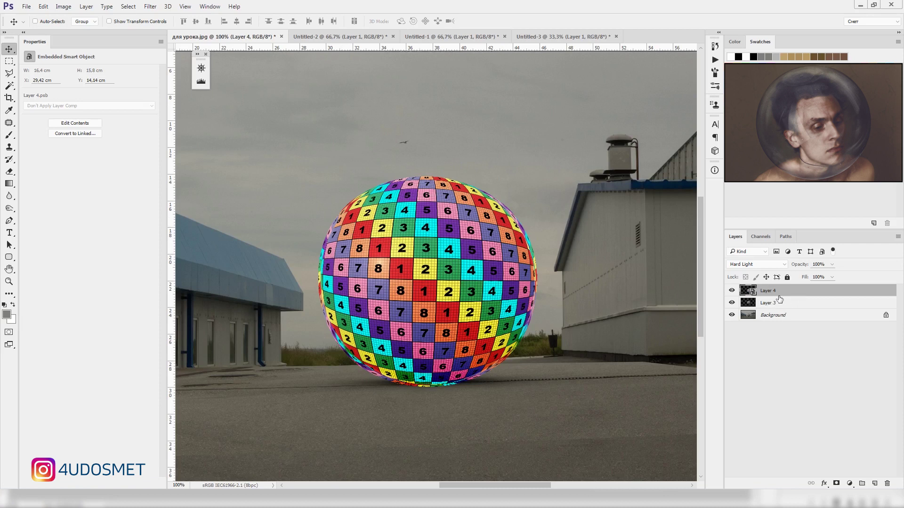
Clip the texture to the sphere and open Layer 4's contents in a small floating window.
drag(782, 297, 784, 292)
alt+click(784, 292)
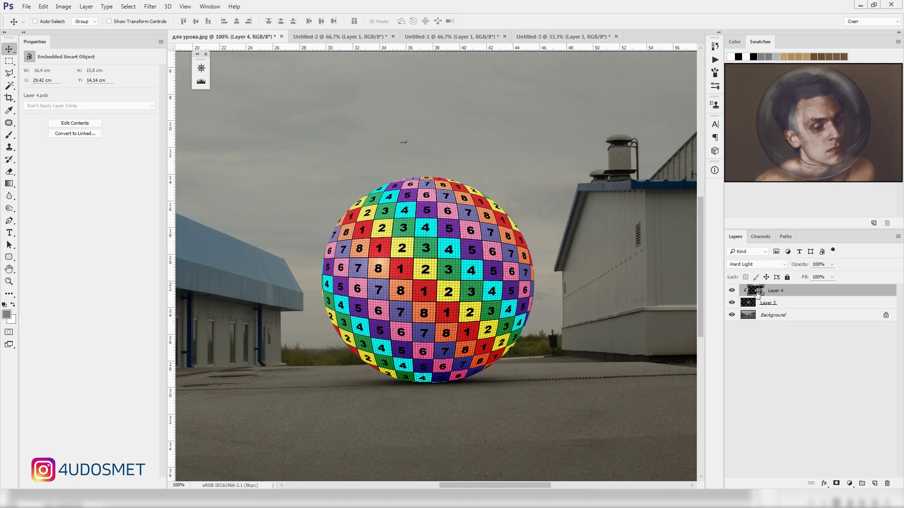
double_click(755, 291)
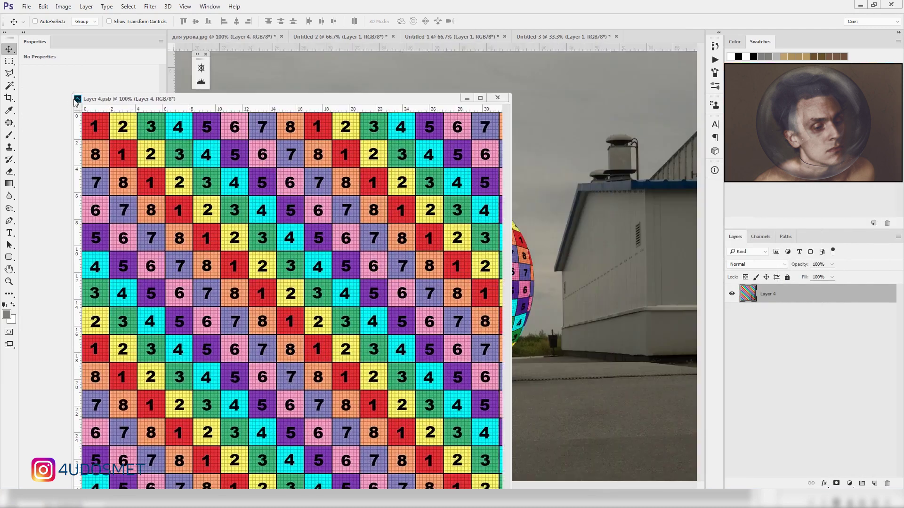
mouse_move(624, 40)
mouse_down()
mouse_move(74, 95)
mouse_move(259, 269)
mouse_up()
drag(336, 273, 127, 125)
Zoom the .psb window to 66.7%, move it left, and bring up the hexagon paving document.
key(z)
alt+click(163, 190)
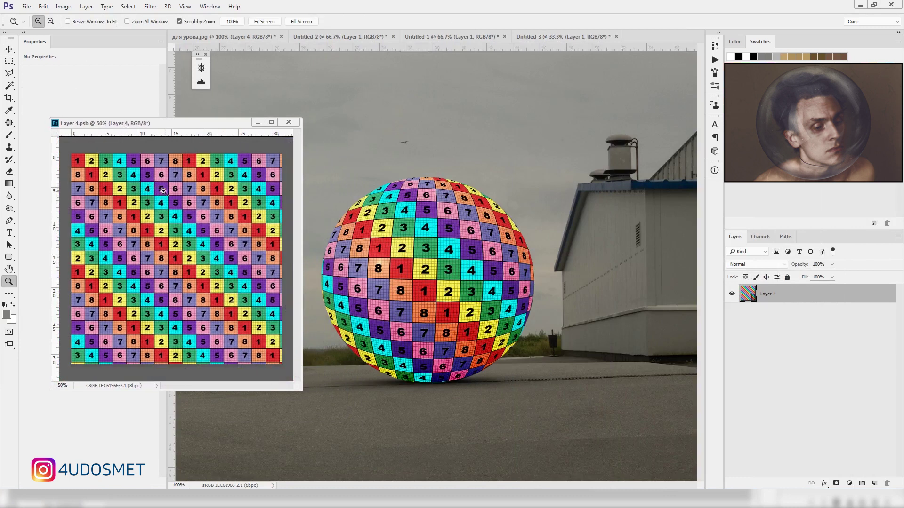
click(77, 22)
click(175, 257)
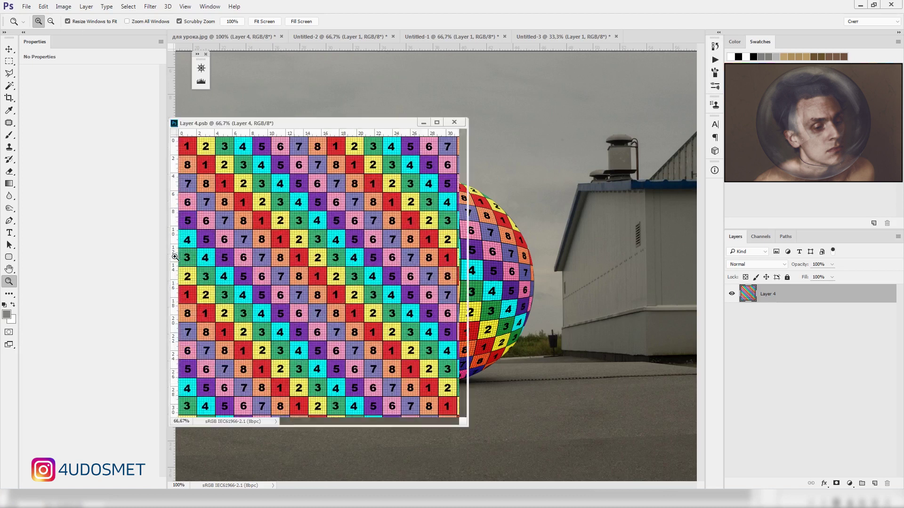
alt+click(287, 259)
alt+click(252, 206)
click(281, 222)
alt+click(309, 232)
click(309, 232)
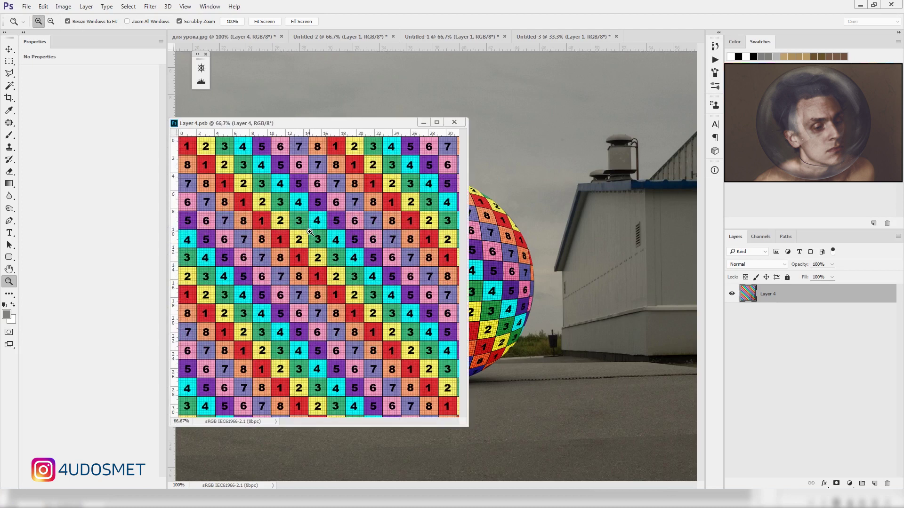
key(v)
drag(330, 125, 180, 119)
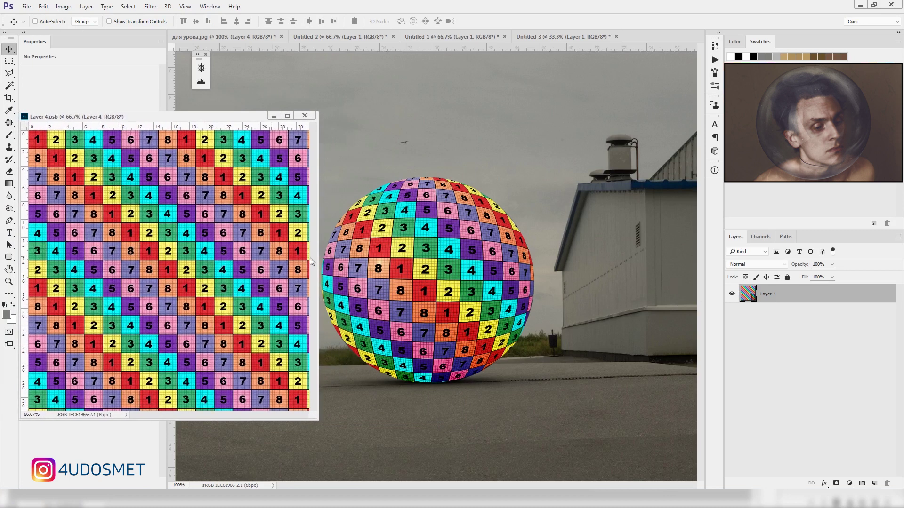
click(442, 36)
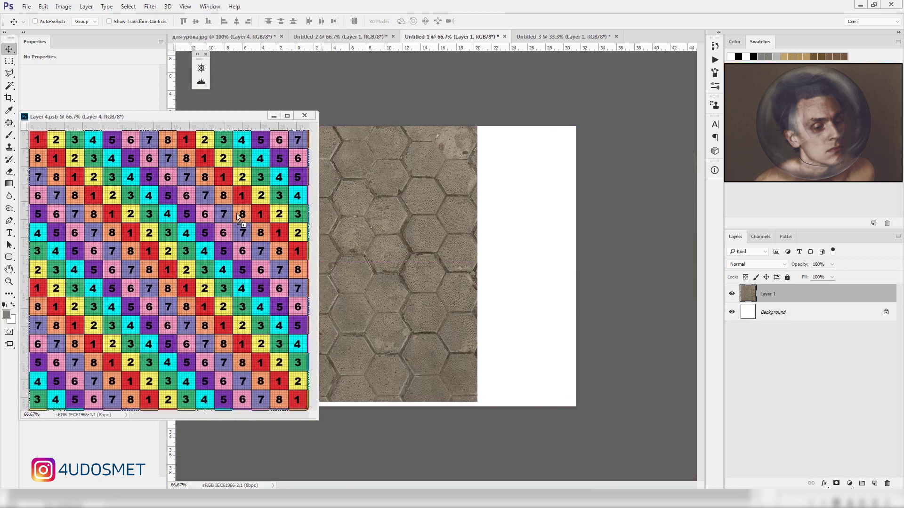
Copy the hexagon paving into Layer 4.psb as Layer 5, save it, and zoom to 50%.
drag(238, 217, 239, 215)
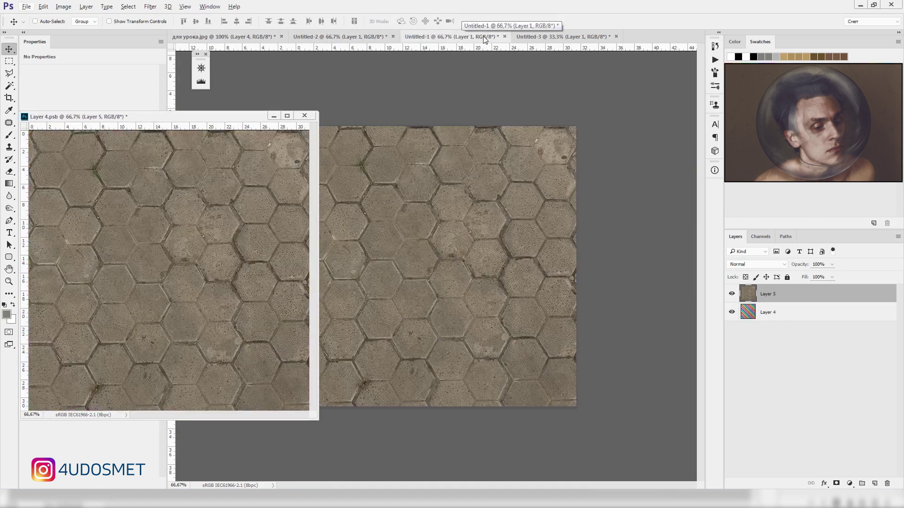
click(252, 36)
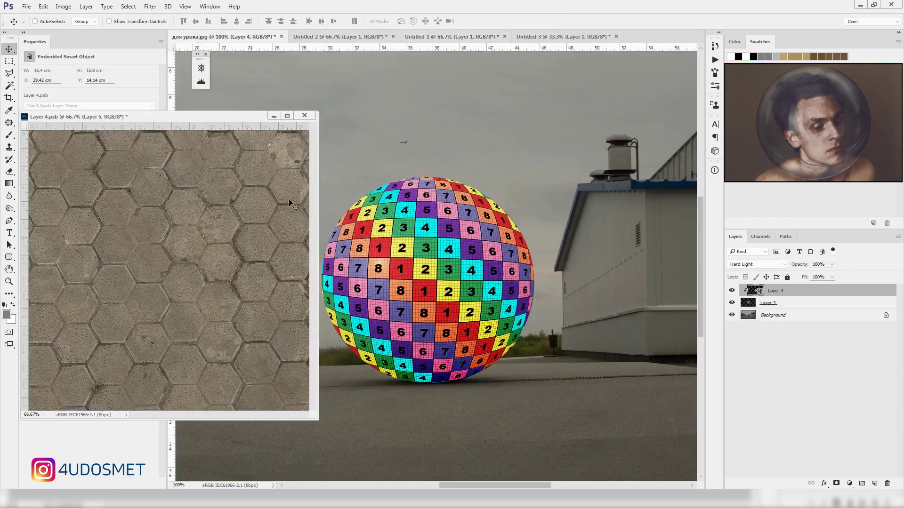
click(168, 218)
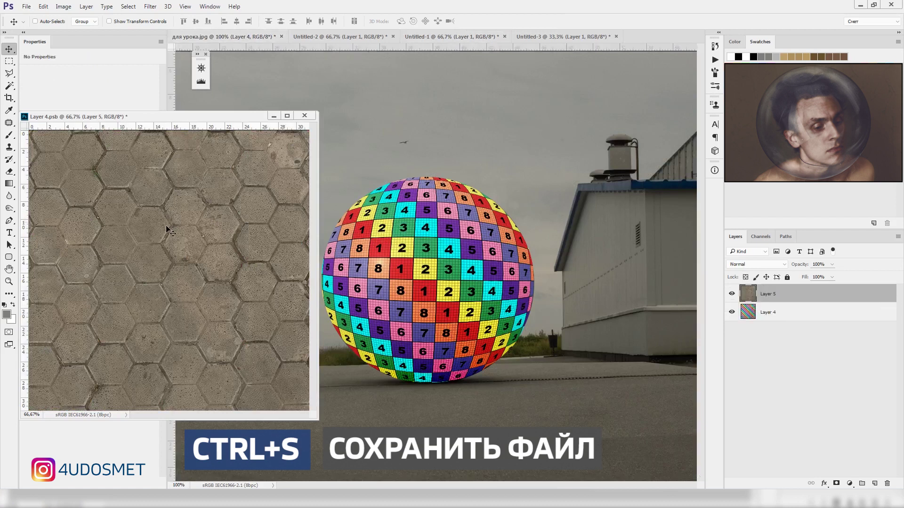
key(ctrl+s)
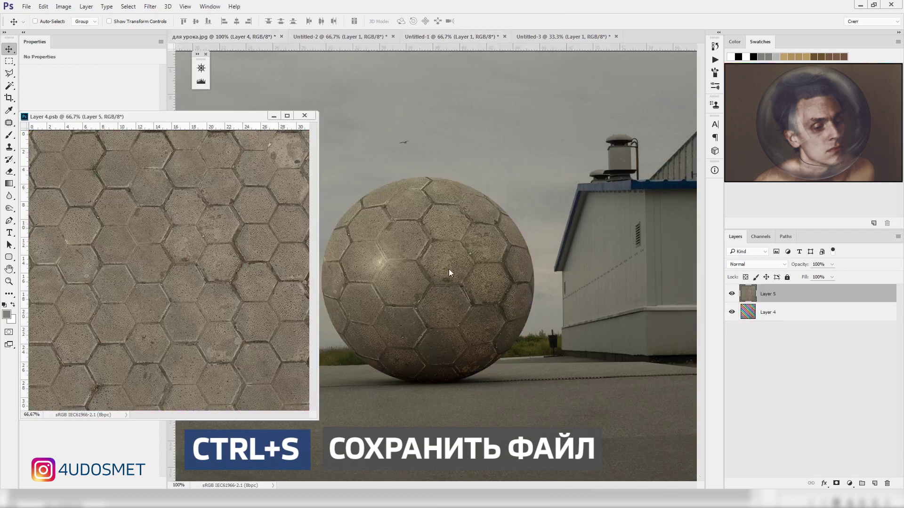
alt+click(317, 253)
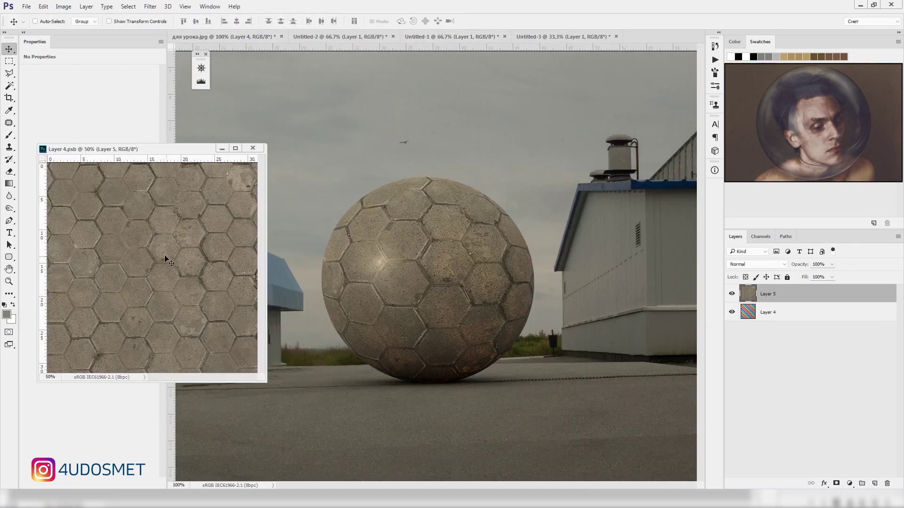
Add a Hue/Saturation adjustment layer at −38 saturation and save the smart object.
click(849, 483)
click(830, 370)
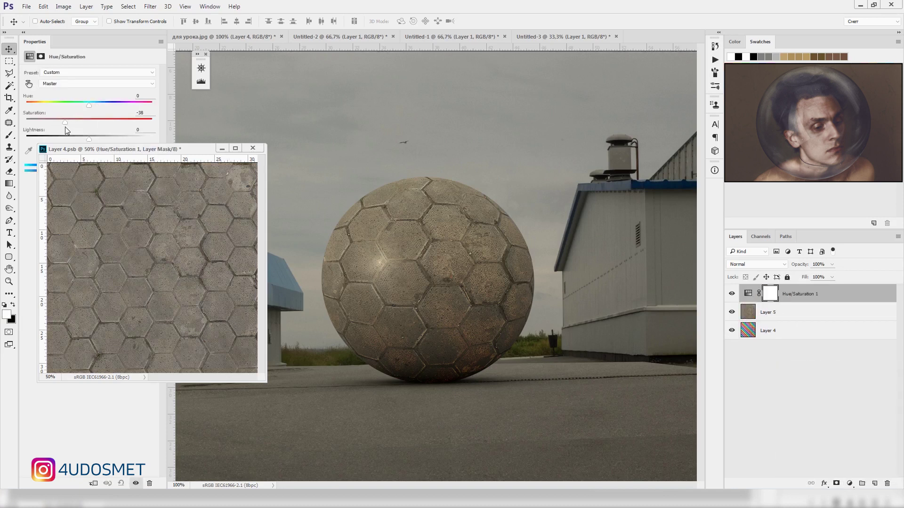
key(ctrl+s)
Paste the cracked concrete texture from Untitled-3 into Layer 4.psb as Layer 6.
click(535, 38)
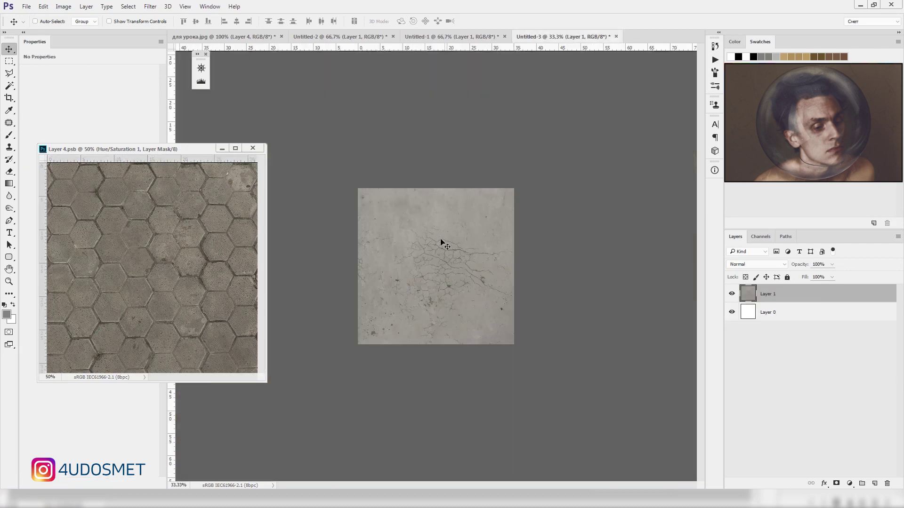
click(168, 244)
key(ctrl+v)
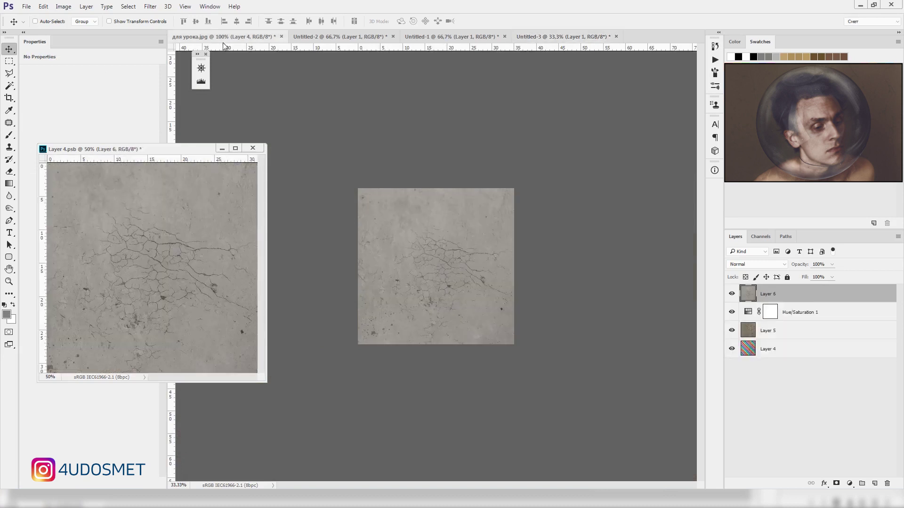
click(230, 38)
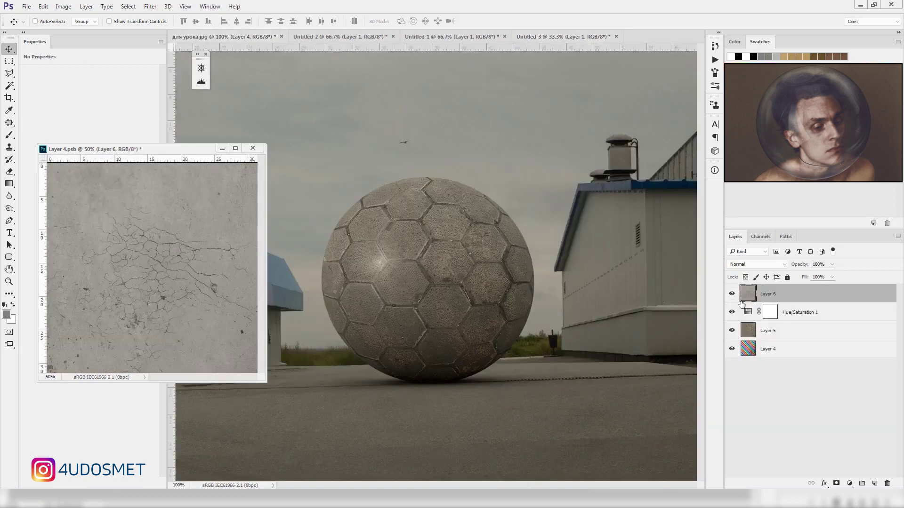
Blend Layer 6 in Hard Light, set Levels output white to 231, and save the smart object.
click(766, 266)
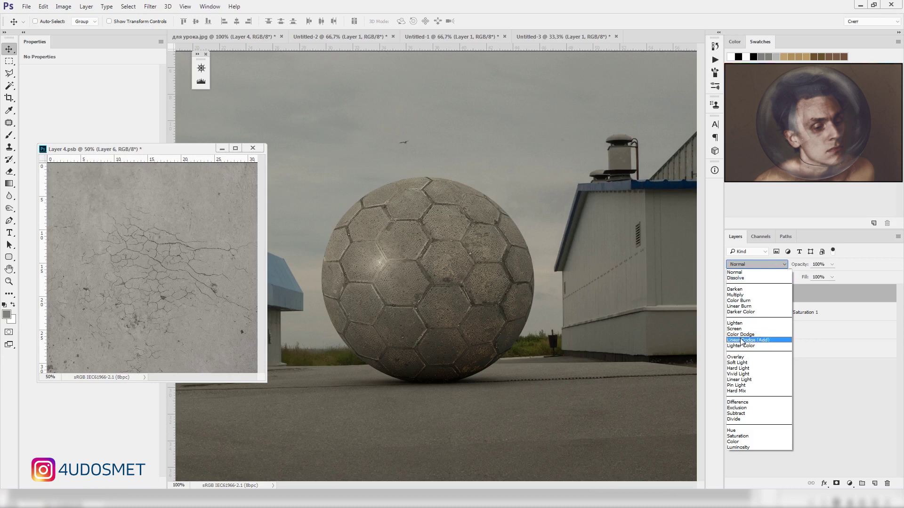
click(739, 369)
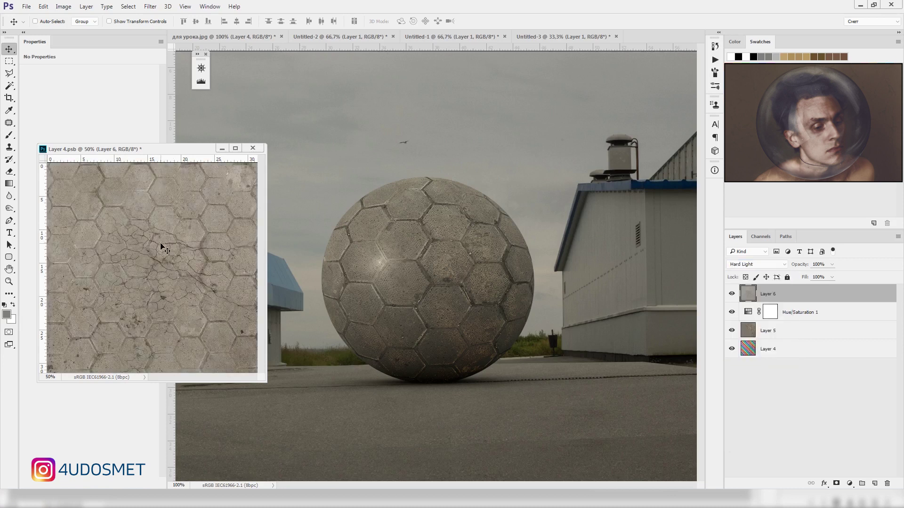
key(ctrl+l)
mouse_move(716, 416)
mouse_down()
mouse_move(695, 419)
mouse_move(703, 421)
mouse_up()
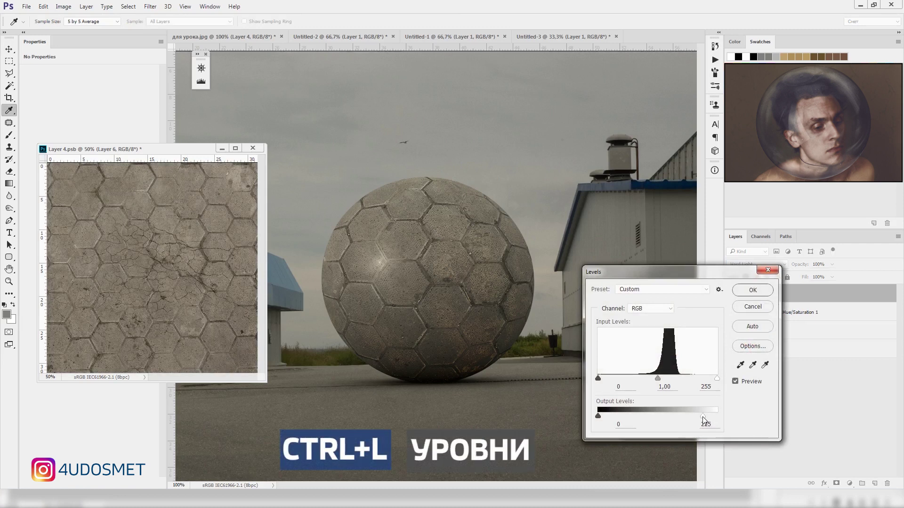
key(Return)
key(ctrl+s)
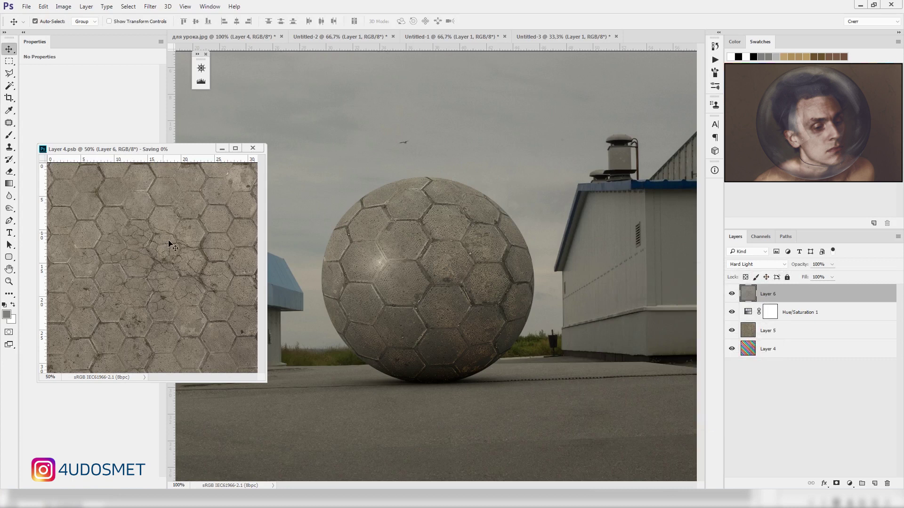
key(z)
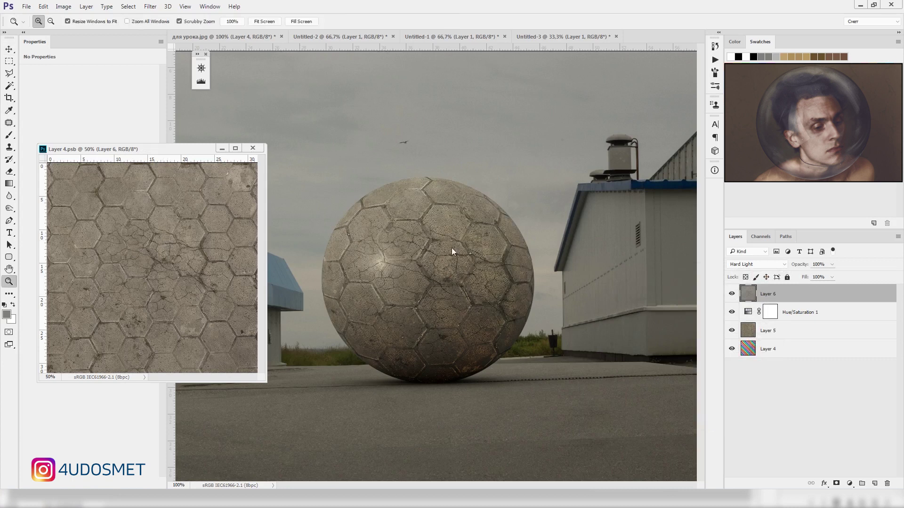
Zoom in on the sphere and add a Blur smart filter to Layer 4.
click(435, 254)
drag(394, 258, 454, 254)
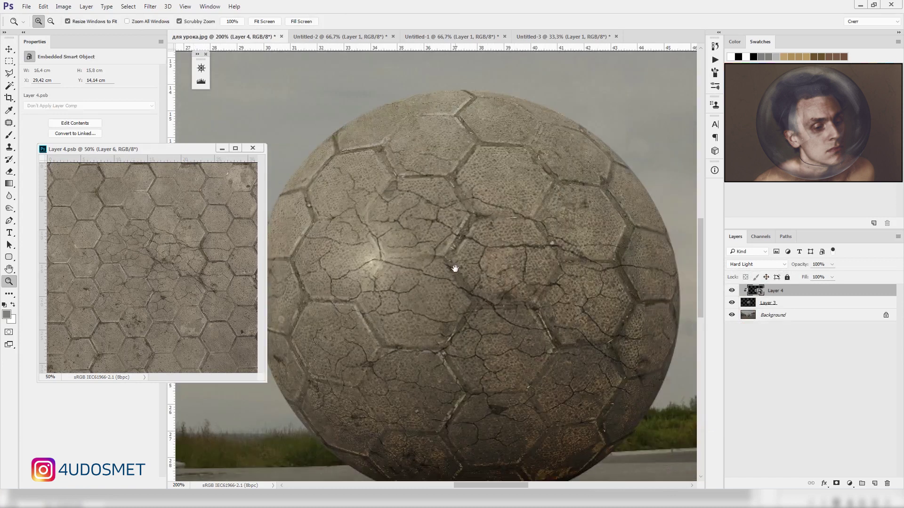
alt+click(454, 254)
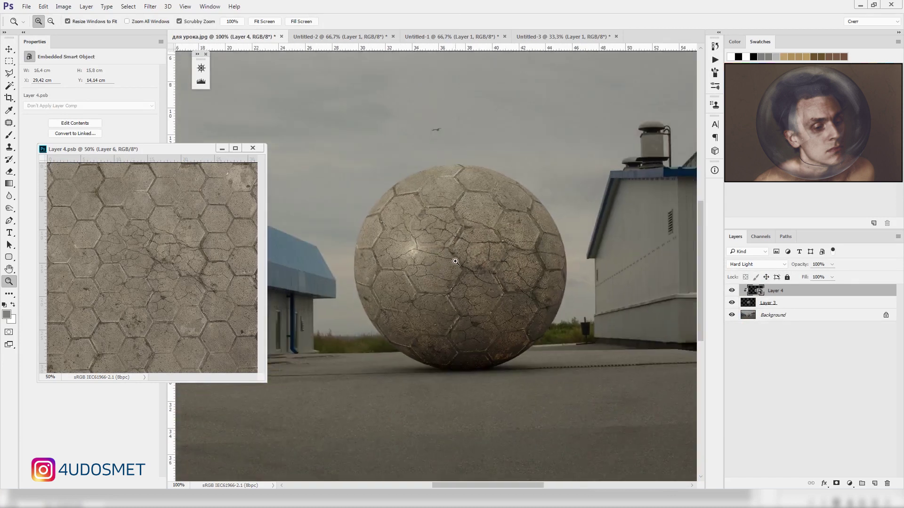
drag(455, 259, 483, 256)
click(483, 256)
key(v)
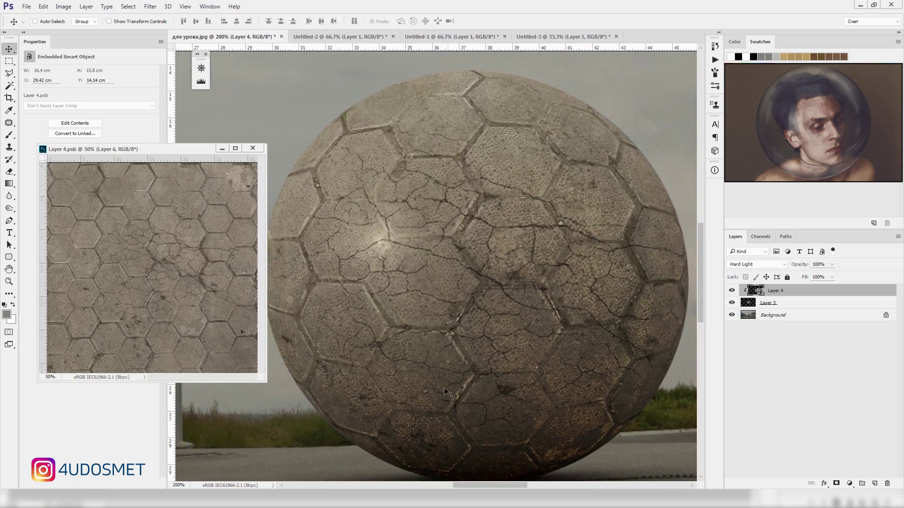
click(150, 6)
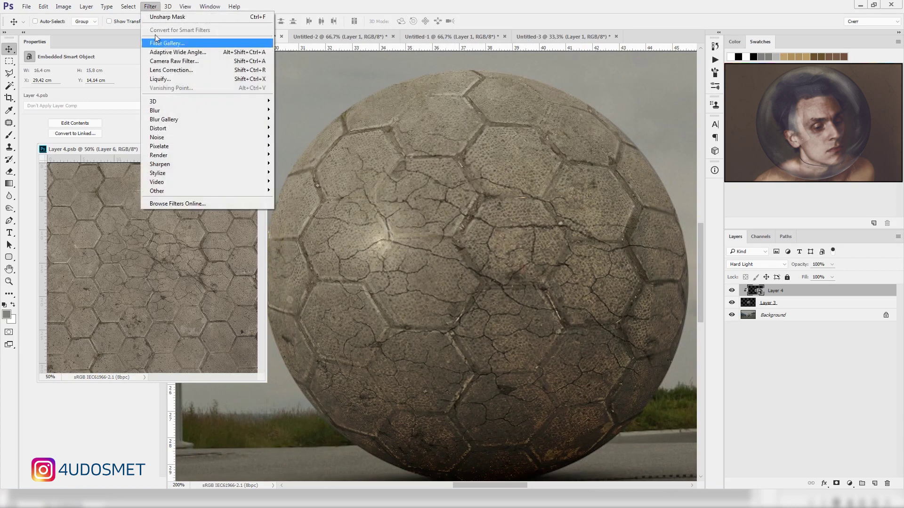
click(290, 118)
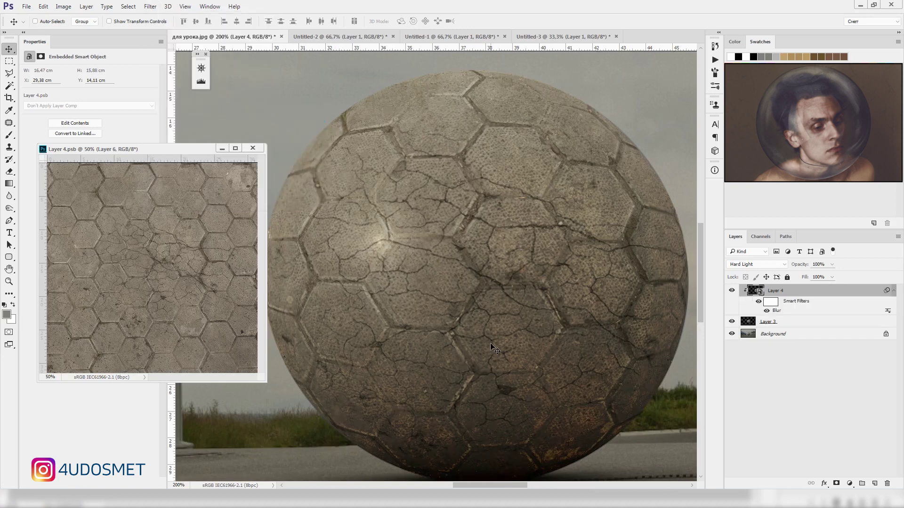
Set the Blur smart filter's blending to 50% opacity and keep it enabled.
right_click(777, 313)
key(Escape)
key(space)
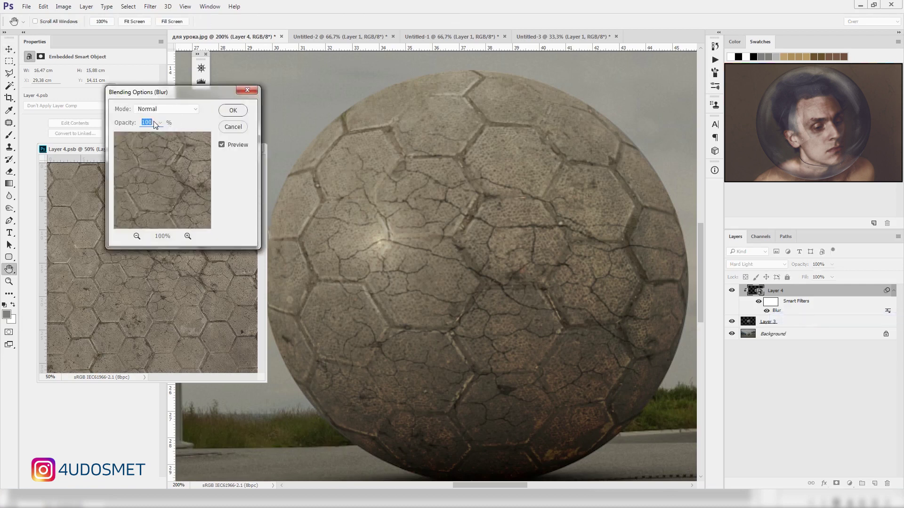
click(233, 111)
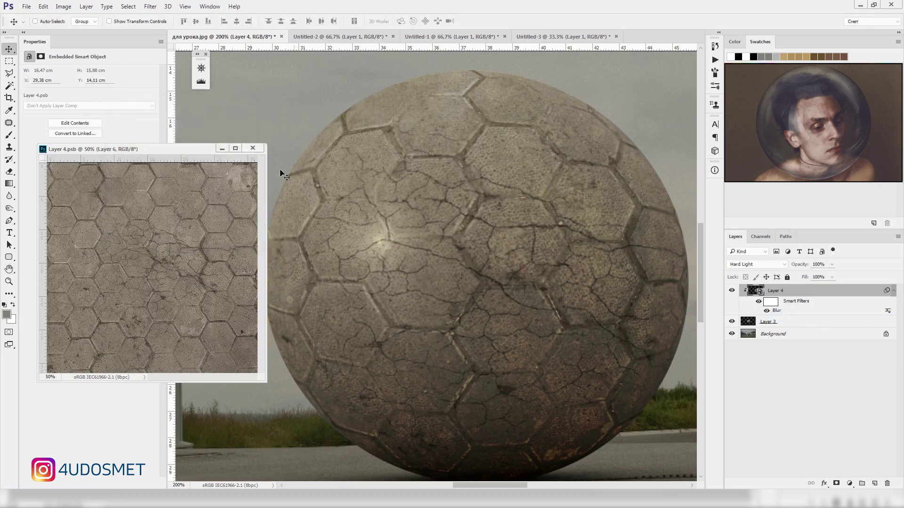
click(766, 311)
Add an Unsharp Mask smart filter at 90% amount, 0.5 px radius, and re-centre the view.
click(151, 6)
click(300, 208)
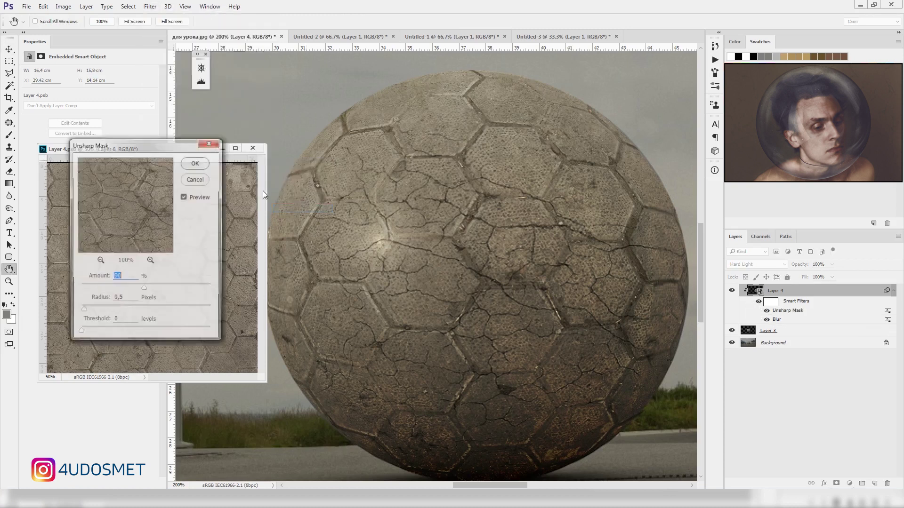
click(196, 162)
key(z)
alt+click(471, 278)
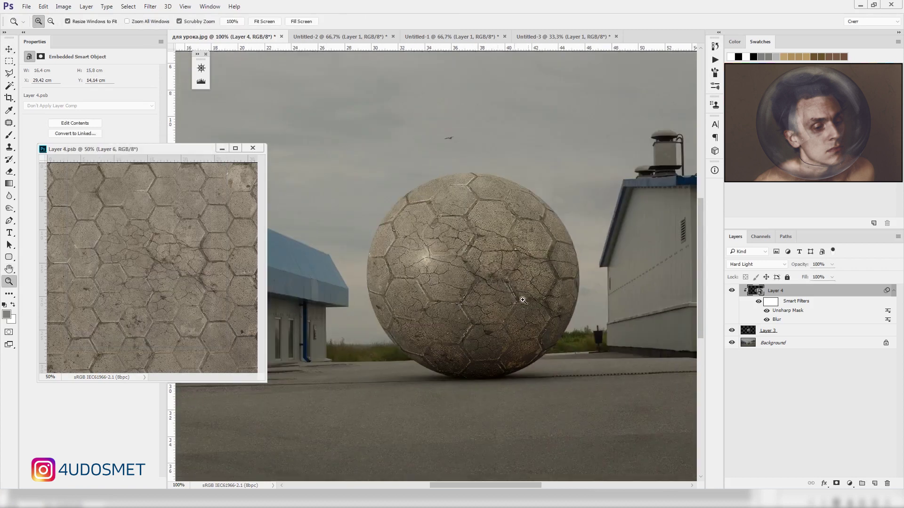
drag(459, 276, 472, 275)
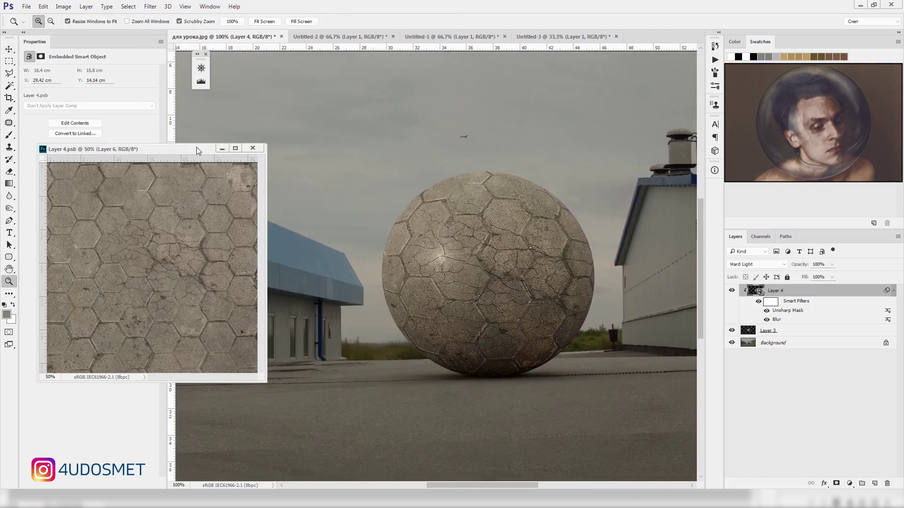
Type a white '3' on the hexagon-tile texture and commit it.
key(v)
drag(196, 148, 244, 161)
key(z)
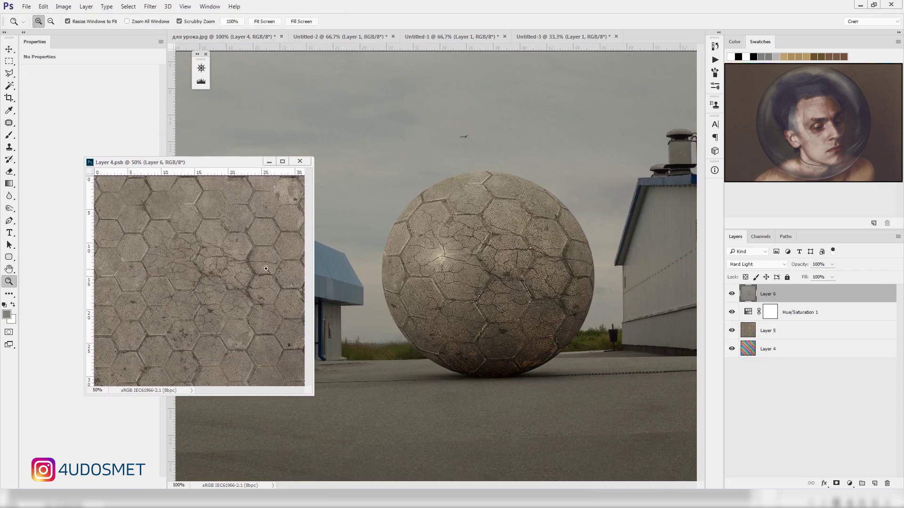
key(v)
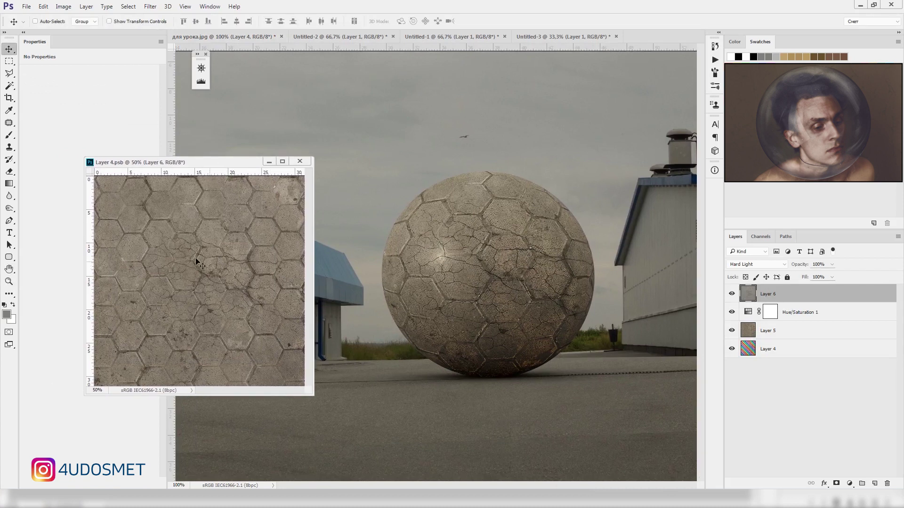
key(t)
key(d)
key(x)
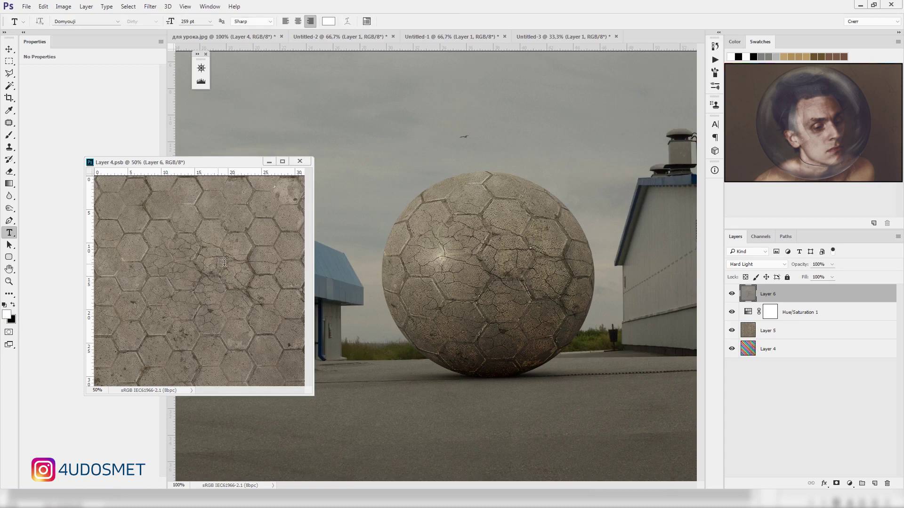
click(189, 270)
text(3)
key(ctrl+Return)
Rasterize the 3, move it to the texture centre and enlarge it to about 272%.
right_click(764, 293)
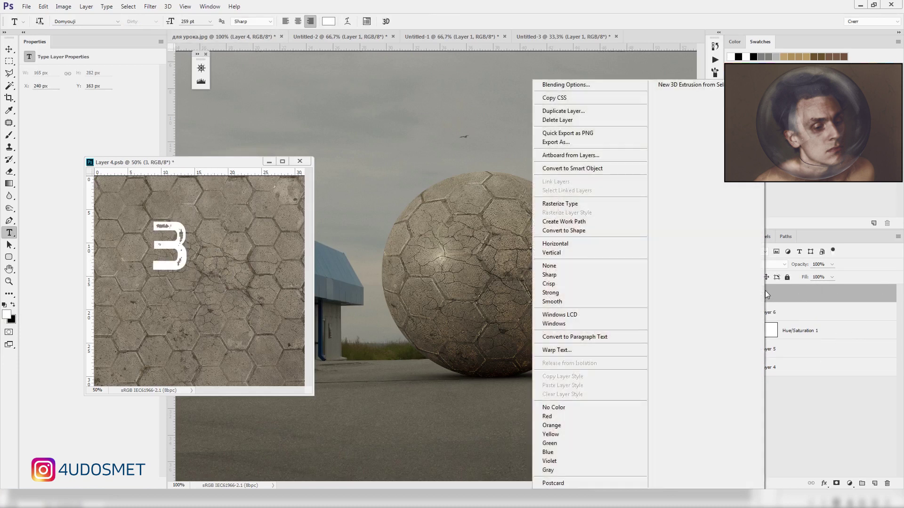
click(596, 203)
key(v)
mouse_move(182, 250)
mouse_down()
mouse_move(220, 292)
mouse_move(269, 232)
mouse_up()
key(ctrl+t)
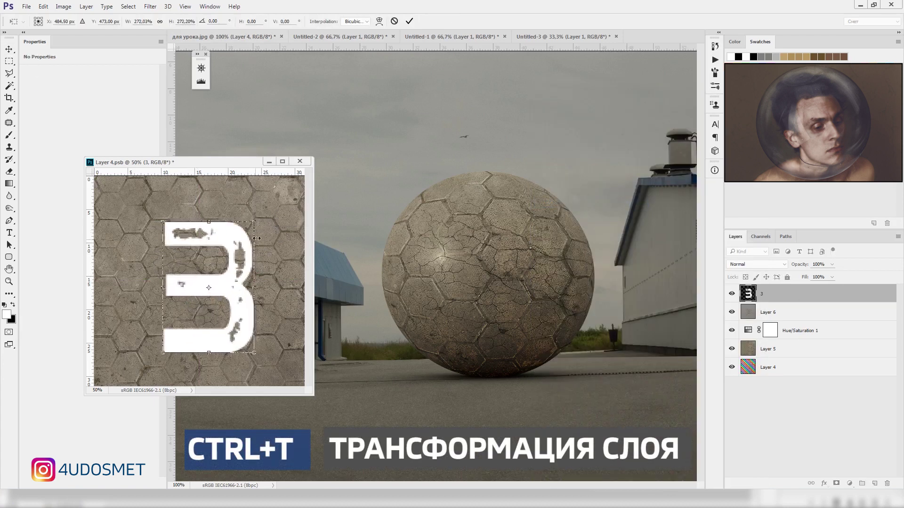
key(Return)
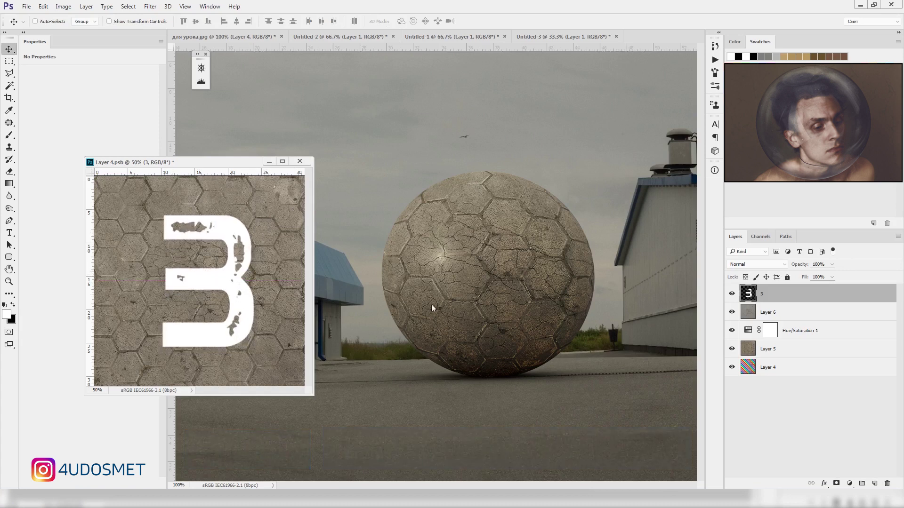
Split the Blend If Underlying Layer slider so the 3 blends into the tiles.
double_click(839, 295)
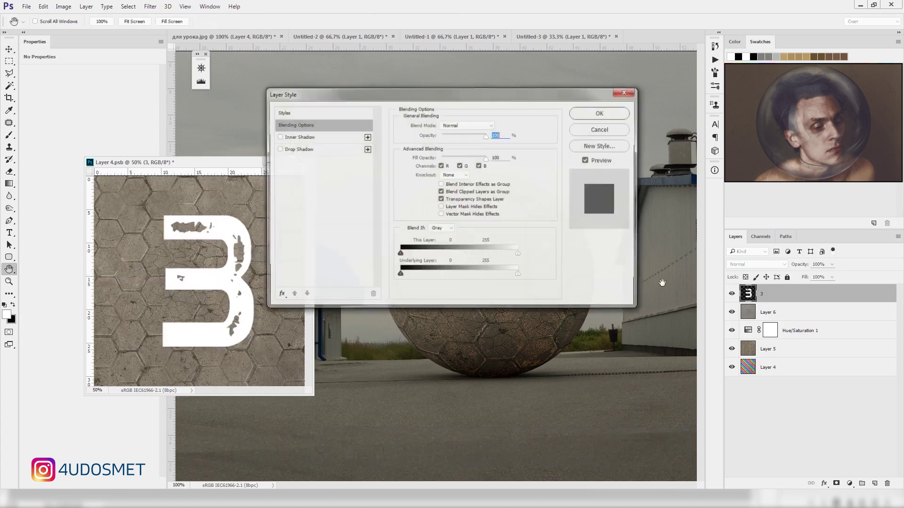
drag(425, 100, 470, 98)
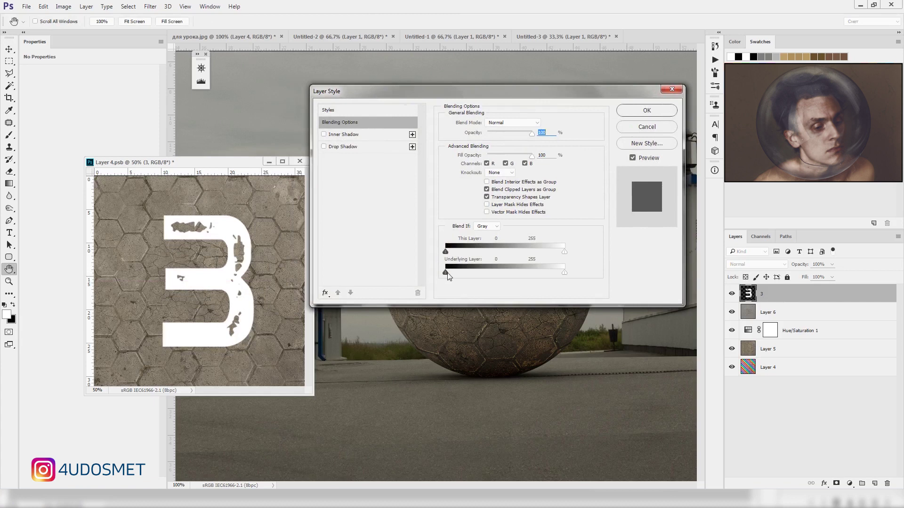
drag(448, 276, 524, 279)
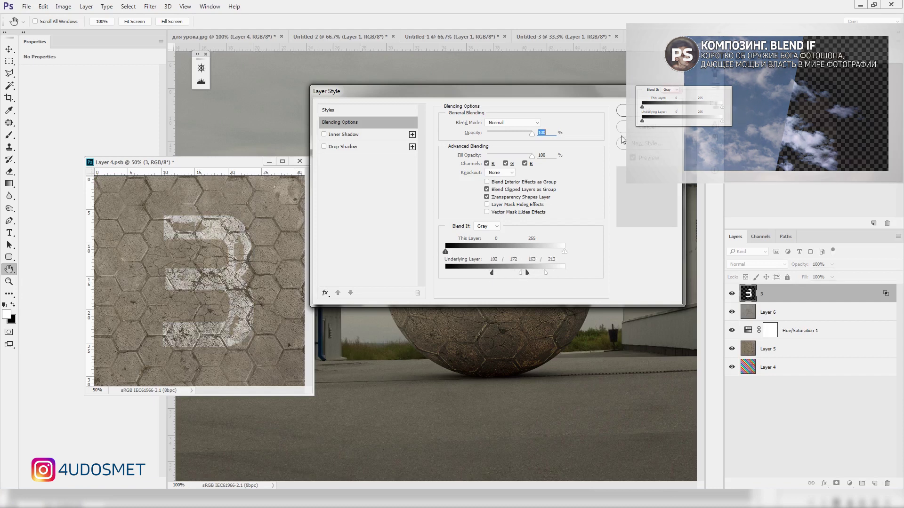
key(Return)
key(v)
Apply a Gaussian Blur to the 3 and save the texture.
key(z)
mouse_move(160, 227)
mouse_down()
mouse_move(193, 226)
mouse_move(212, 242)
mouse_up()
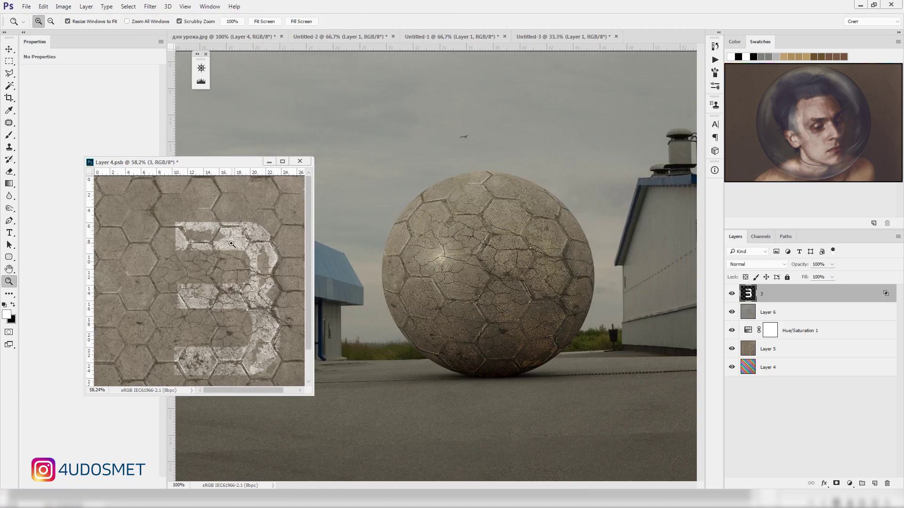
click(151, 7)
click(292, 149)
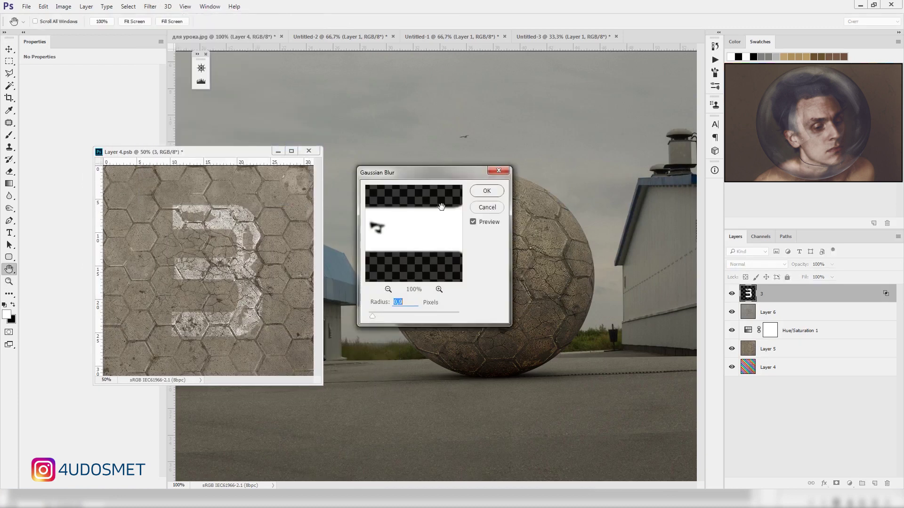
click(487, 190)
key(ctrl+s)
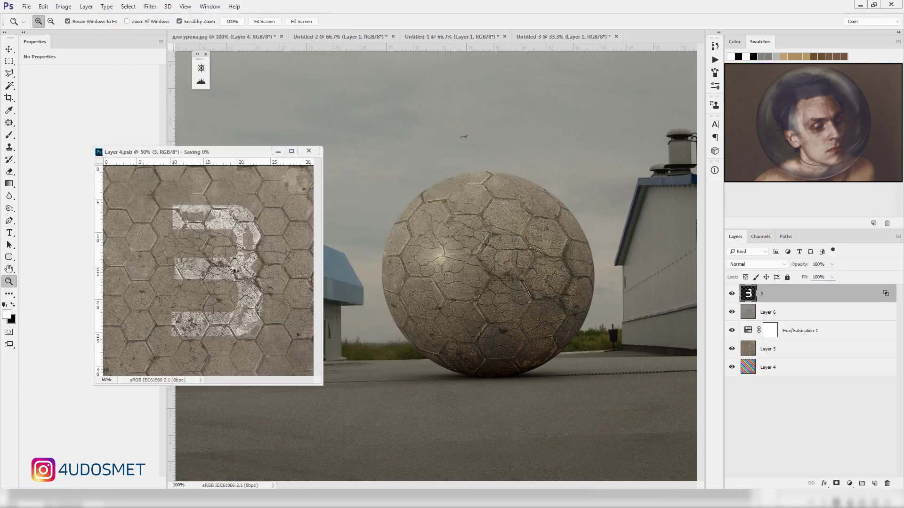
Shrink the 3, reposition it left of the texture centre, and save so the sphere updates.
key(v)
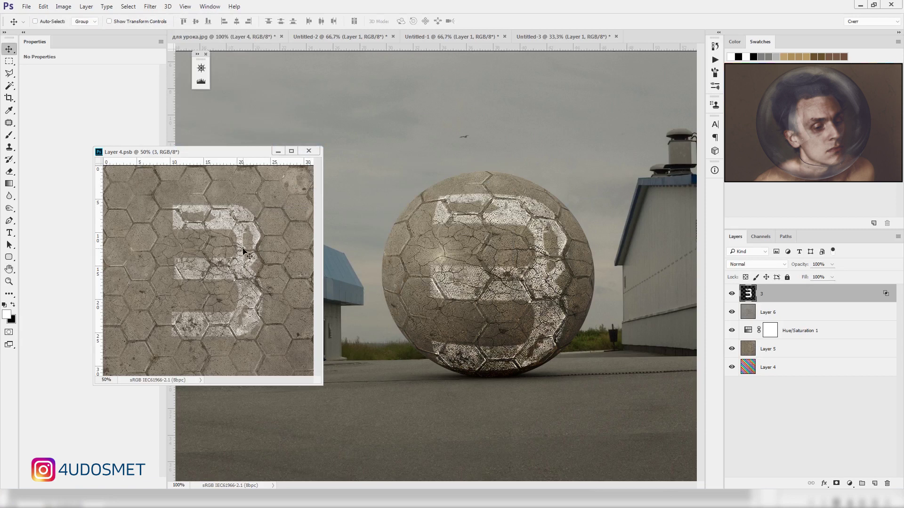
key(ctrl+t)
drag(261, 336, 236, 309)
key(Return)
key(ctrl+s)
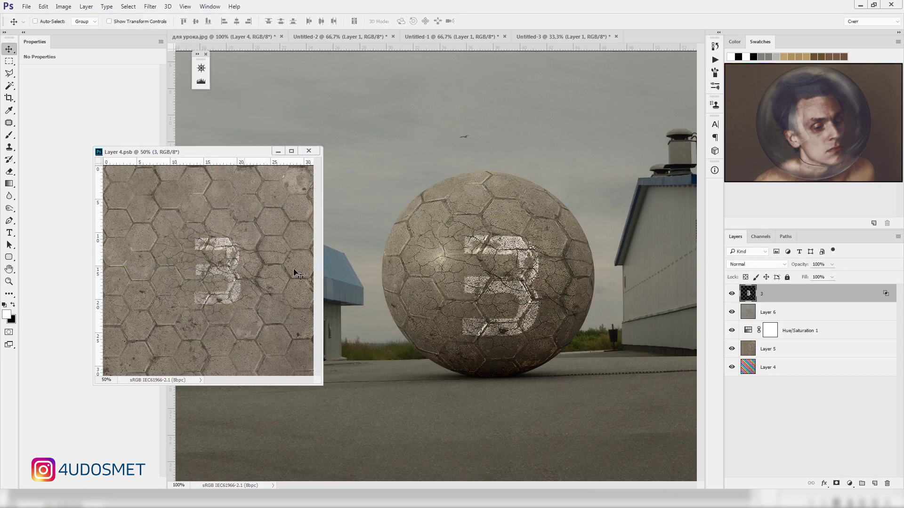
drag(219, 272, 270, 263)
key(ctrl+s)
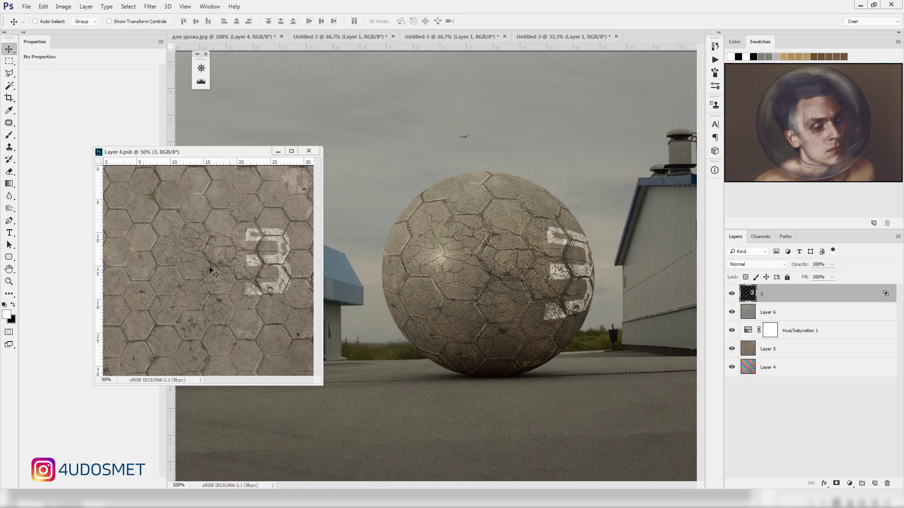
drag(264, 245, 214, 257)
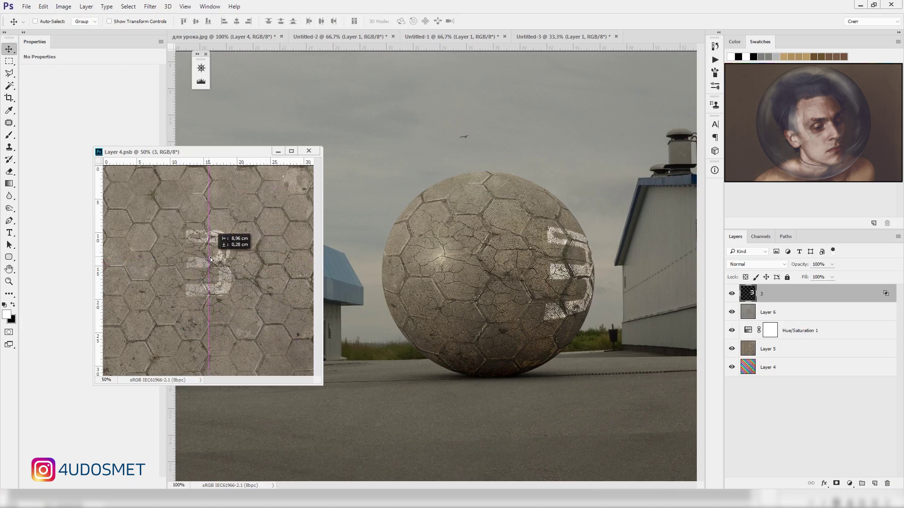
key(ctrl+s)
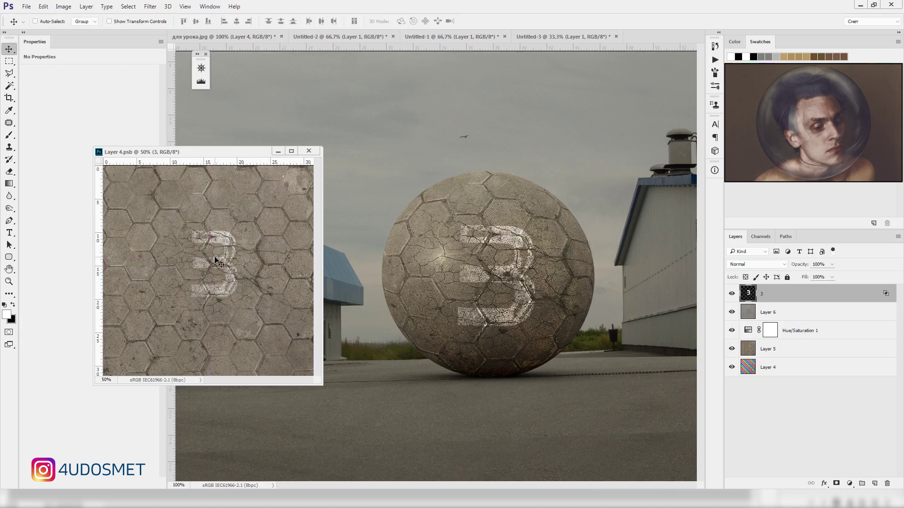
Add a Hue/Saturation adjustment with Colorize and a yellow hue.
click(849, 483)
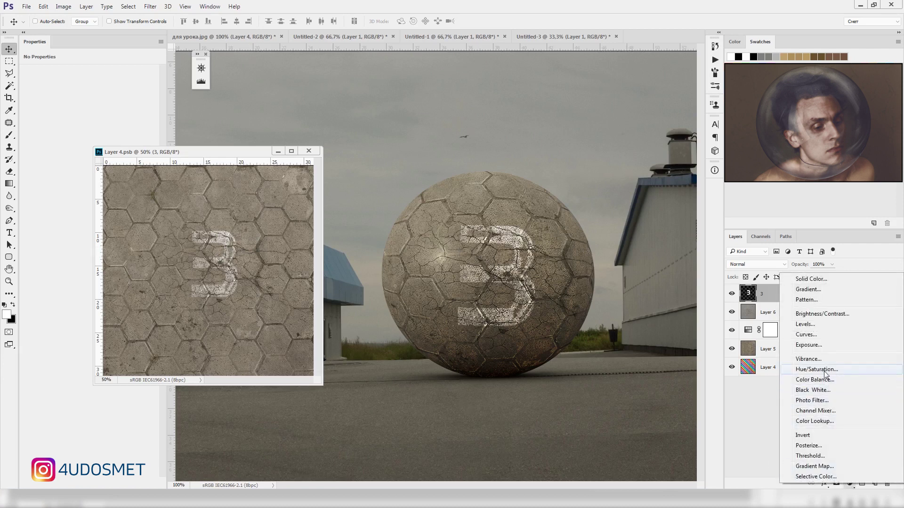
click(817, 370)
drag(148, 152, 125, 190)
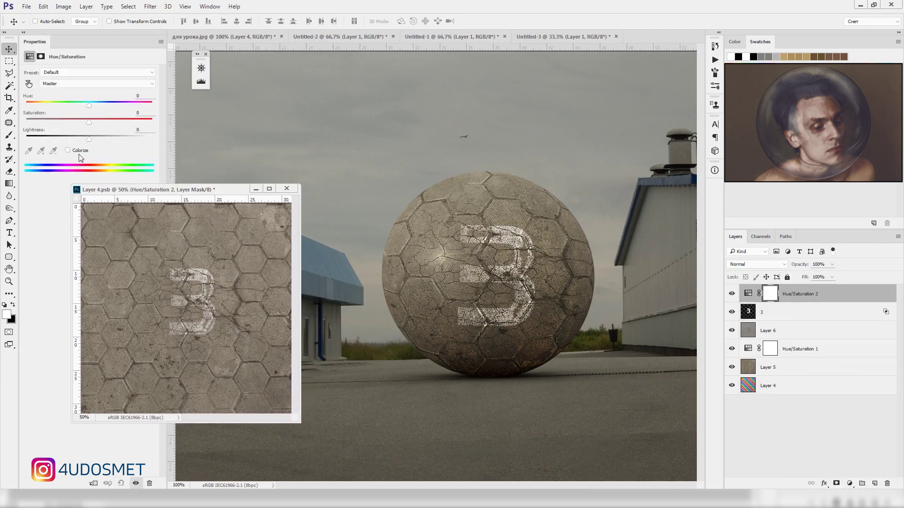
click(67, 150)
mouse_move(57, 119)
mouse_down()
mouse_move(65, 121)
mouse_move(42, 104)
mouse_move(72, 121)
mouse_up()
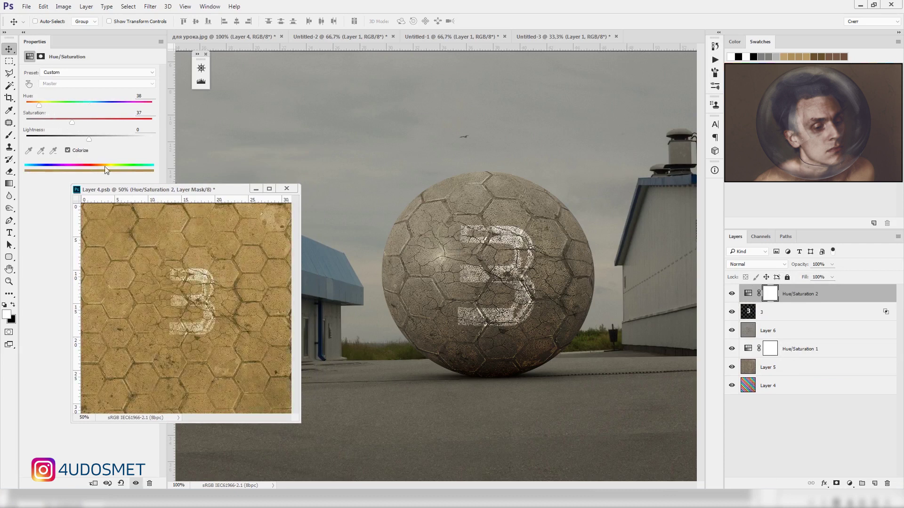
Invert the adjustment's mask, reveal three horizontal yellow stripe bands, and save.
click(769, 298)
key(ctrl+i)
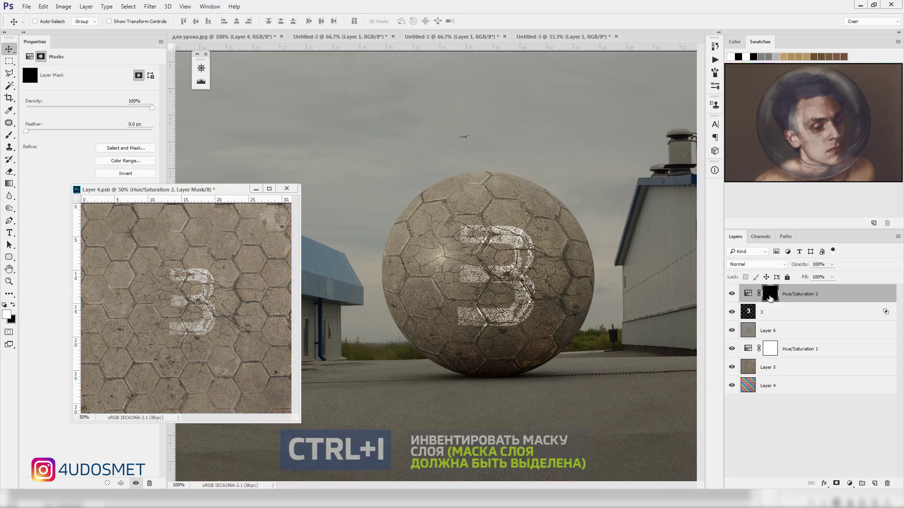
key(b)
key(m)
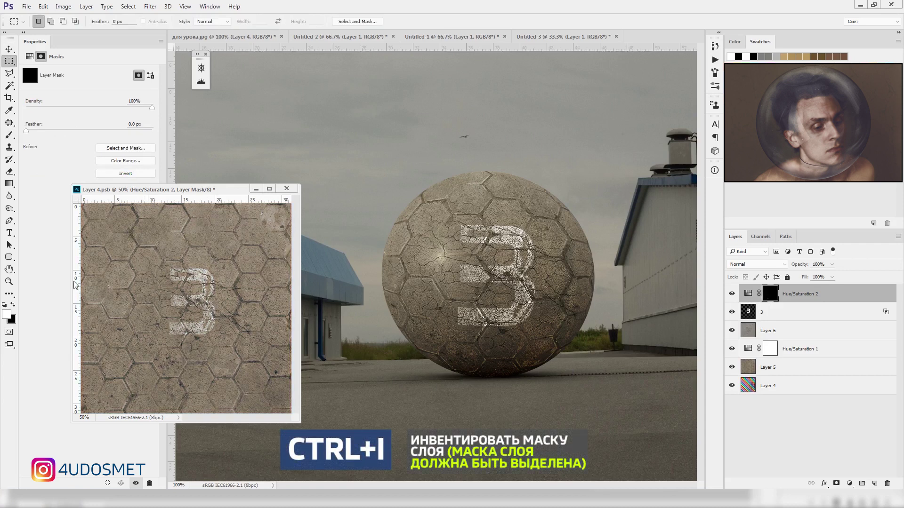
drag(81, 275, 292, 289)
drag(82, 296, 292, 312)
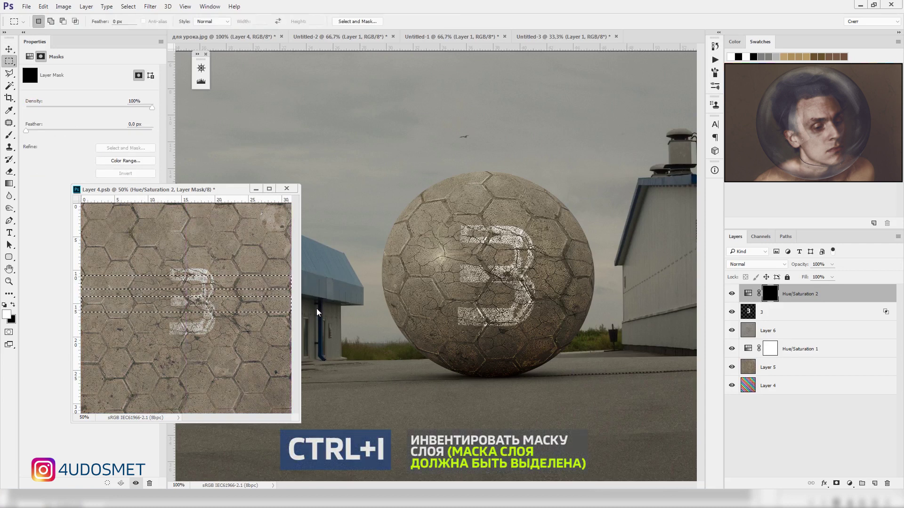
key(ctrl+i)
drag(82, 318, 293, 334)
key(ctrl+i)
key(ctrl+d)
key(ctrl+s)
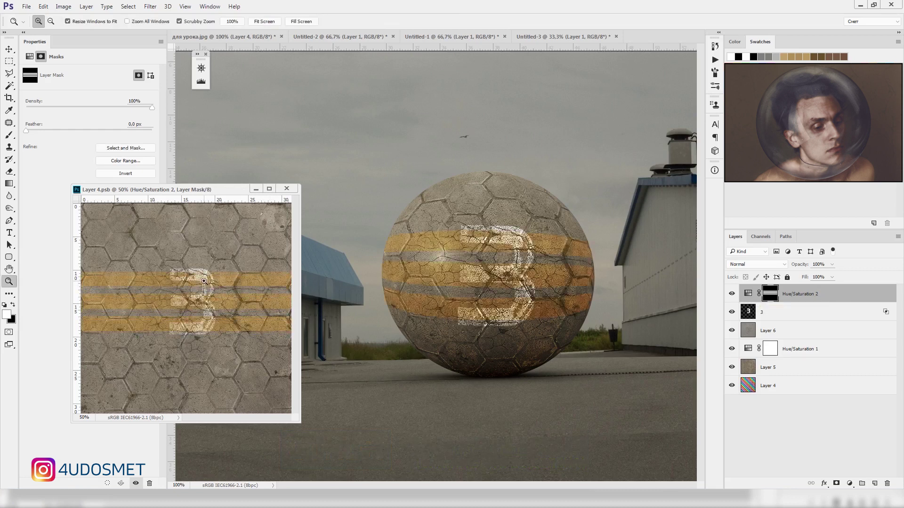
key(v)
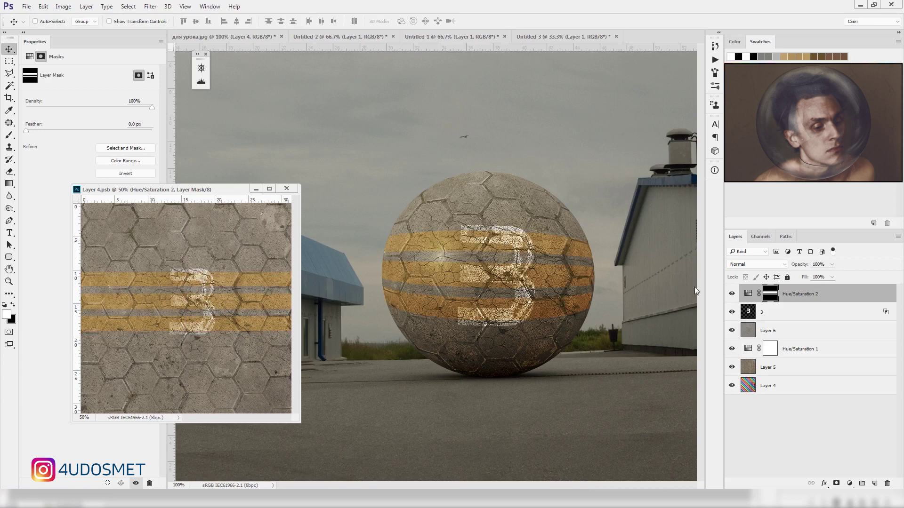
Limit the Hue/Saturation 2 stripes to lighter underlying tones with the Blend If sliders.
double_click(875, 294)
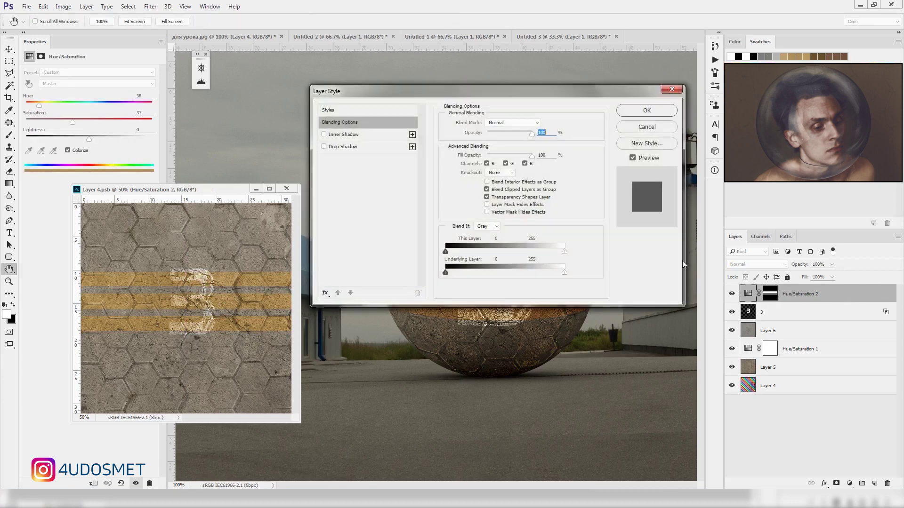
drag(502, 95, 500, 117)
drag(445, 295, 520, 299)
mouse_move(459, 299)
mouse_down()
mouse_move(517, 295)
mouse_move(492, 295)
mouse_up()
click(645, 133)
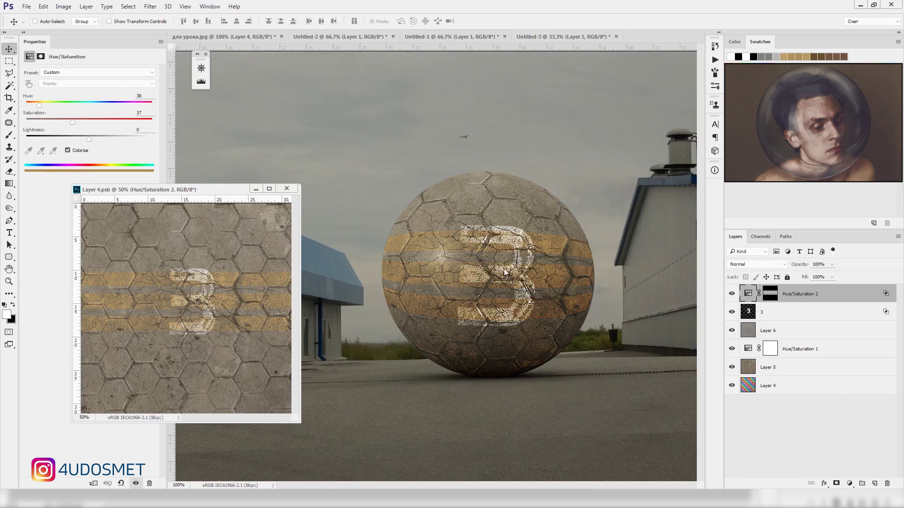
Stamp all visible layers of the Layer 4.psb texture into a merged Layer 7.
click(770, 294)
click(492, 323)
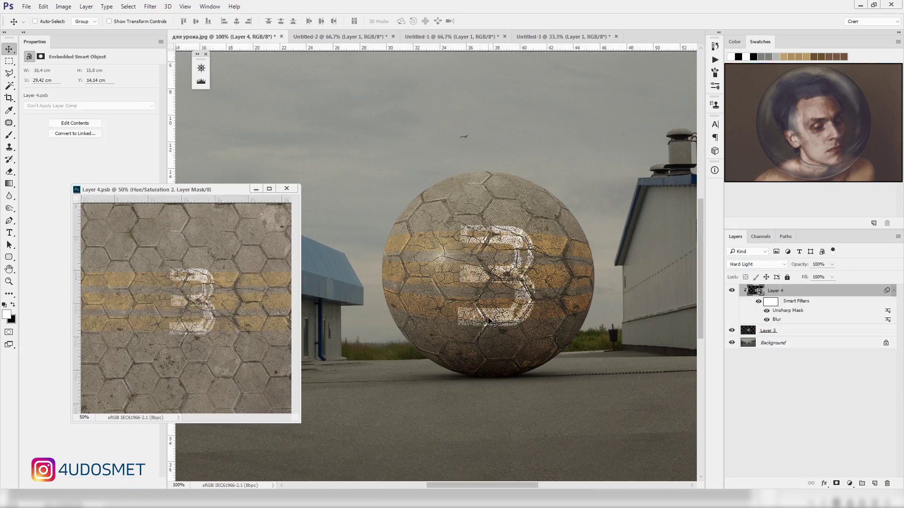
click(227, 315)
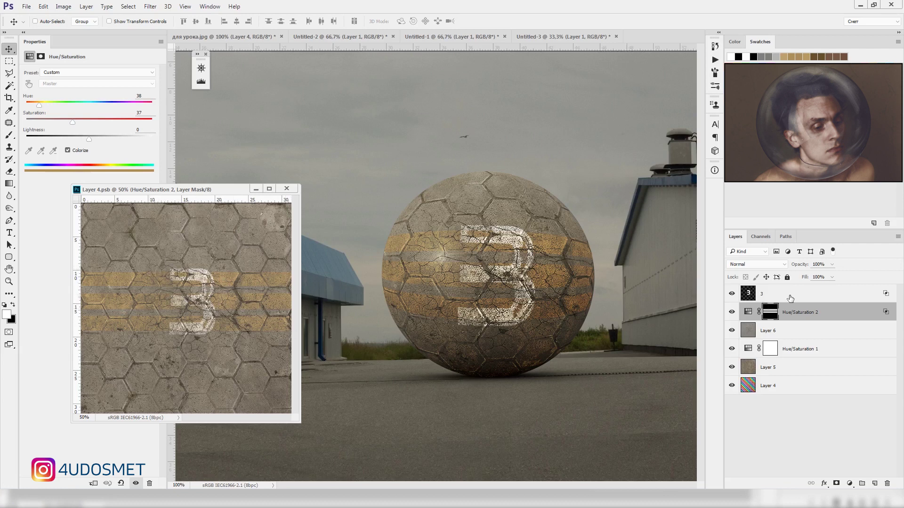
key(ctrl+alt+shift+e)
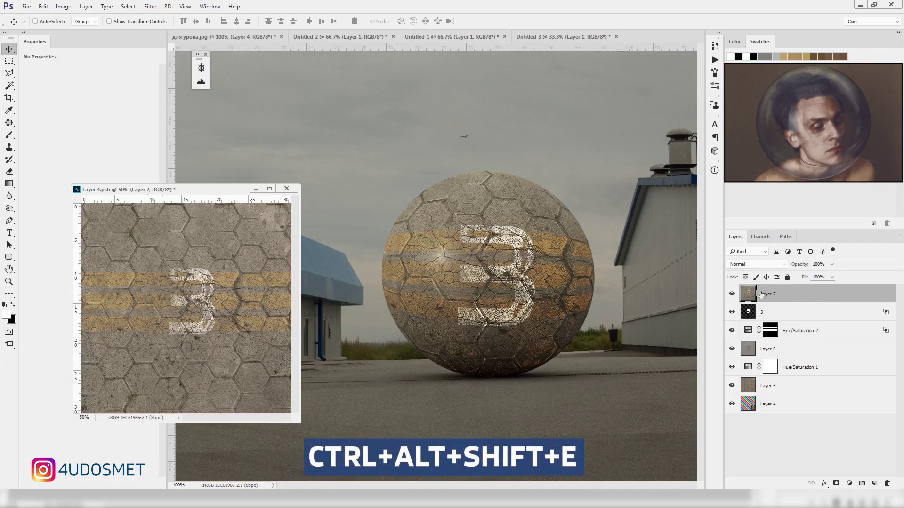
Generate a normal map from the merged layer and desaturate it to grey.
drag(238, 315, 225, 308)
click(167, 7)
mouse_move(204, 100)
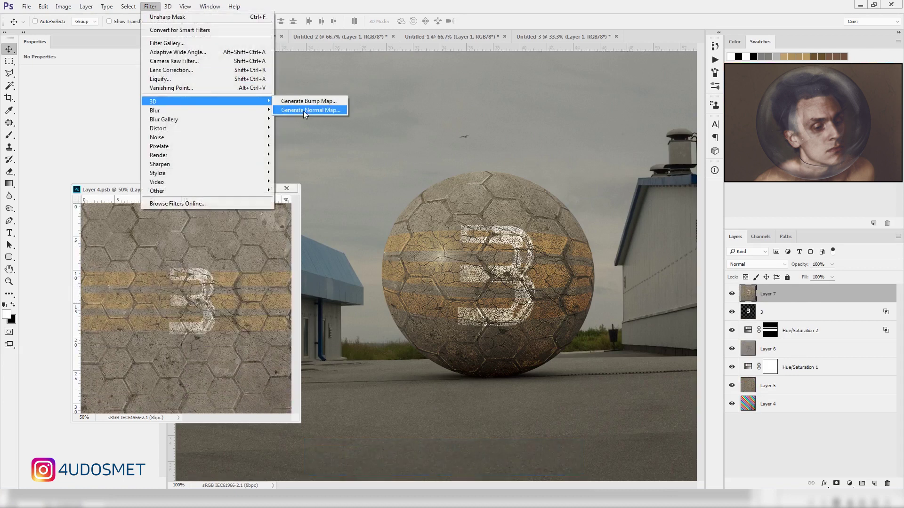
click(303, 111)
key(Return)
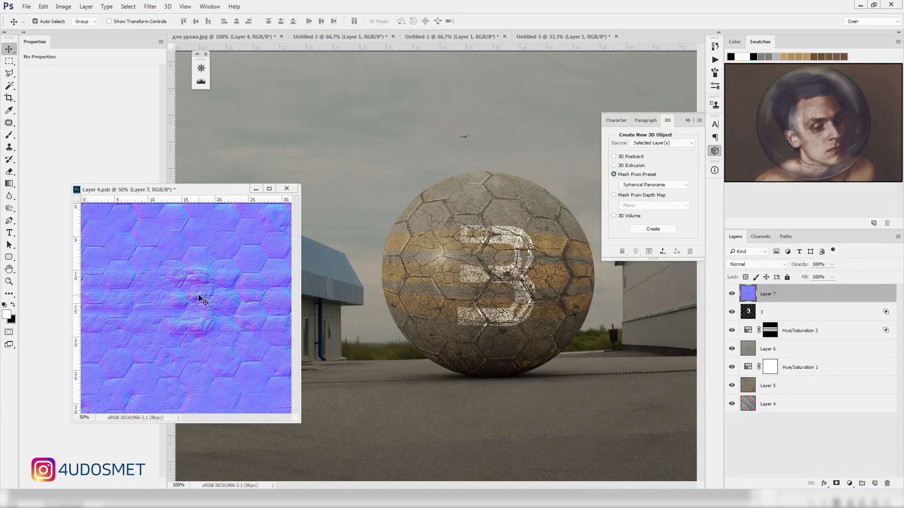
key(ctrl+shift+u)
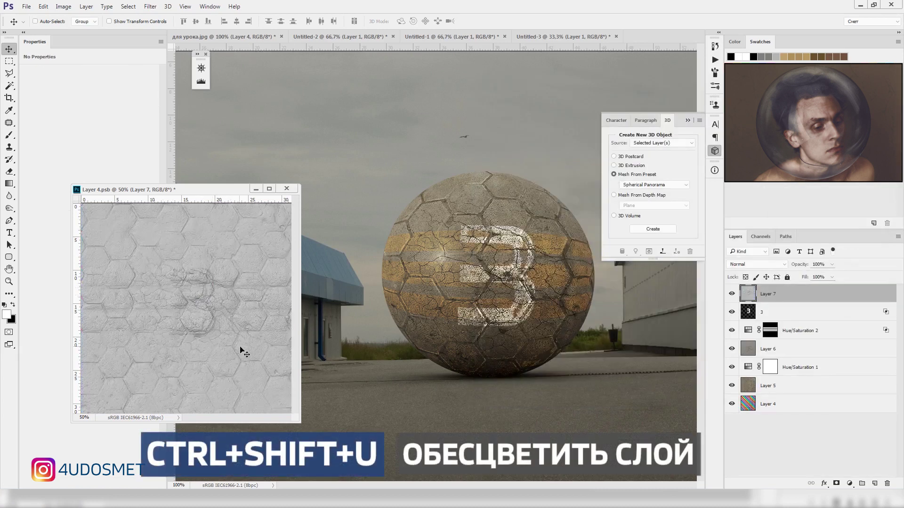
Set Layer 7 to Hard Light, darken it with Levels, duplicate it and save.
click(774, 264)
click(757, 368)
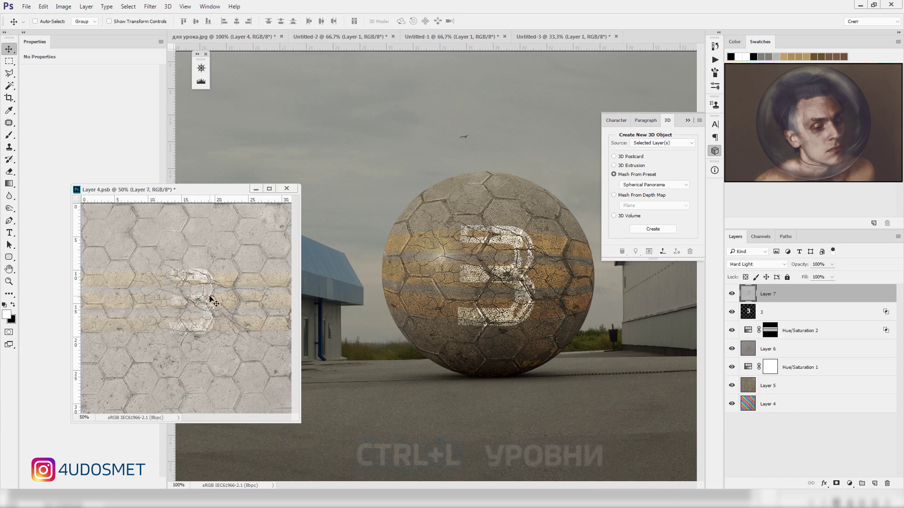
key(ctrl+l)
drag(716, 416, 682, 417)
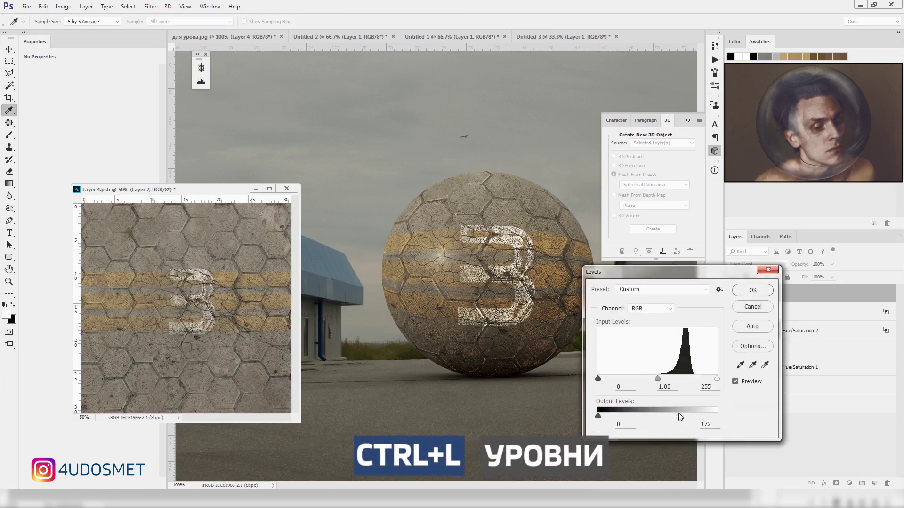
key(Return)
click(732, 294)
key(ctrl+s)
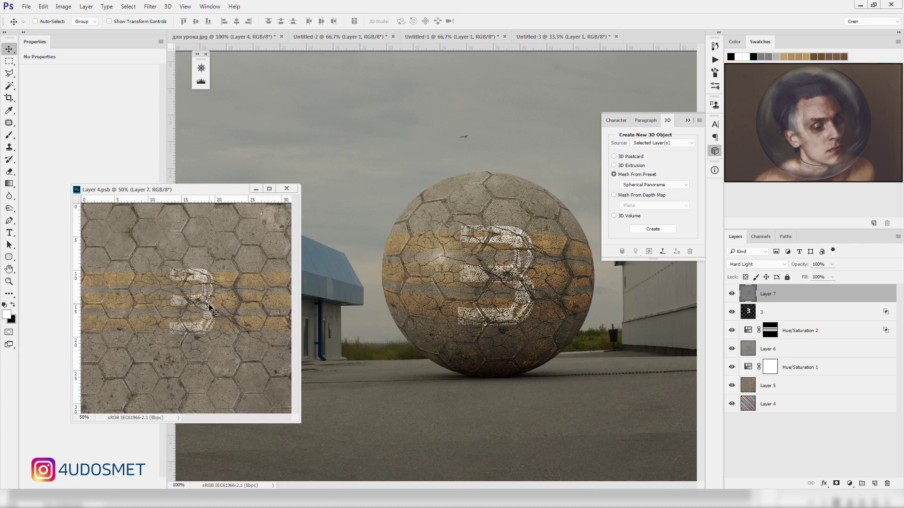
key(ctrl+j)
key(ctrl+s)
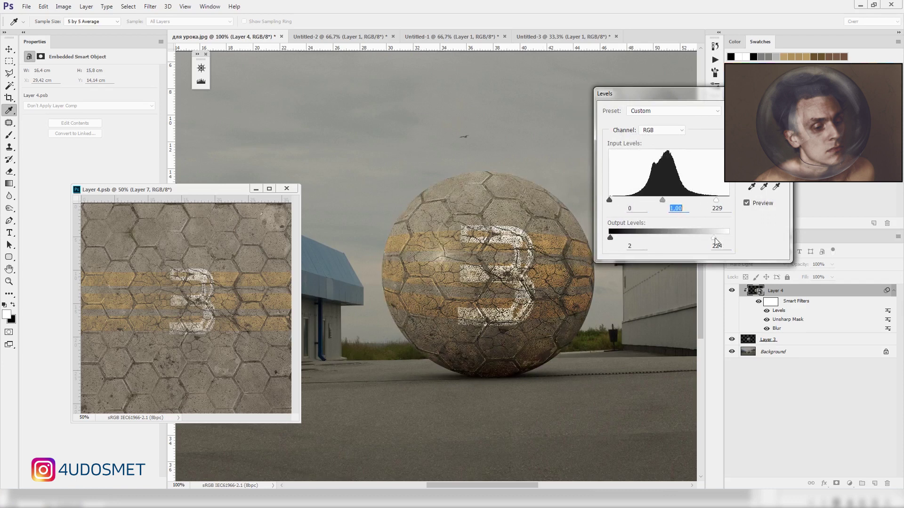
Apply the Levels filter, confirm Layer 4's blending options, and nudge the texture down on the sphere.
key(Return)
double_click(854, 291)
drag(529, 115, 234, 36)
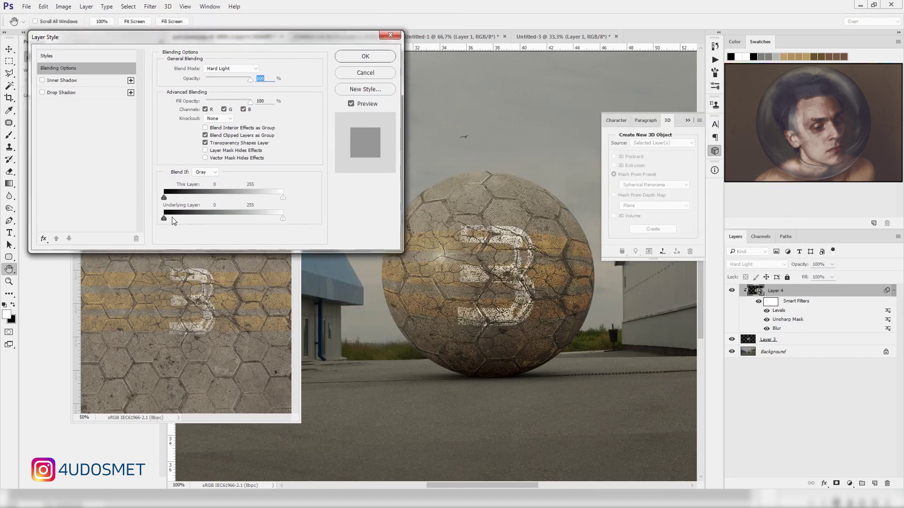
key(Return)
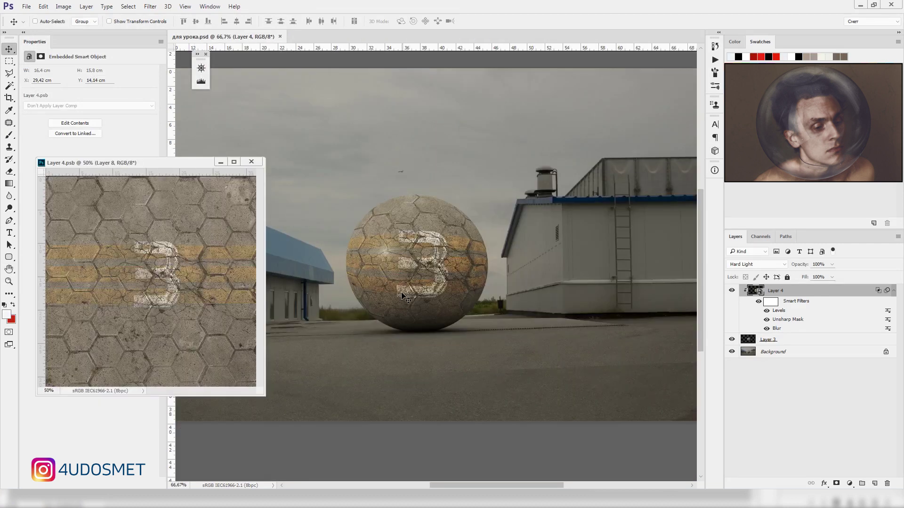
drag(394, 241, 392, 255)
Hide Layer 4, select Layer 3, and try cloning out the sphere's highlight, then undo.
click(731, 292)
click(800, 339)
key(z)
click(397, 271)
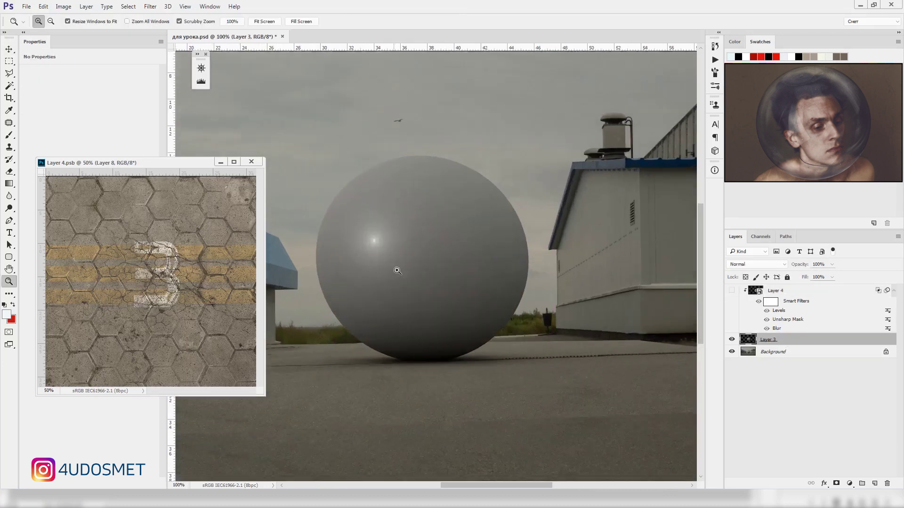
key(s)
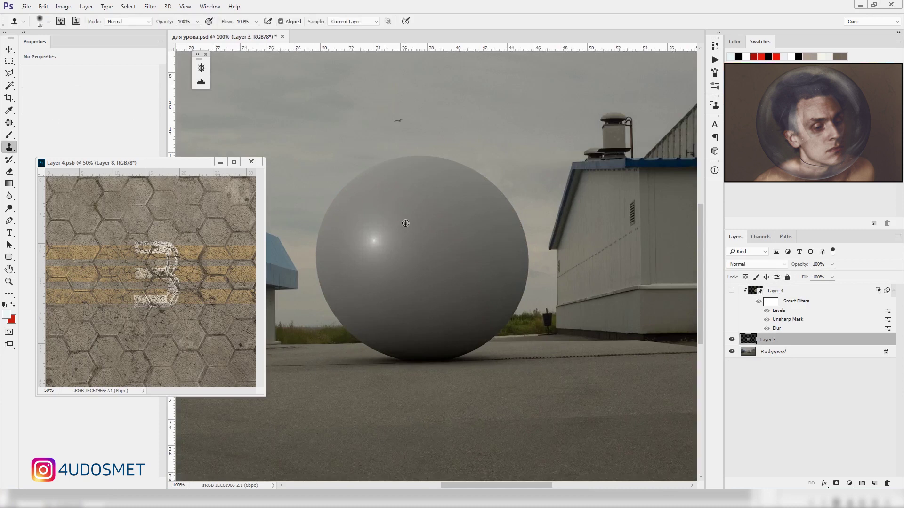
drag(374, 240, 369, 236)
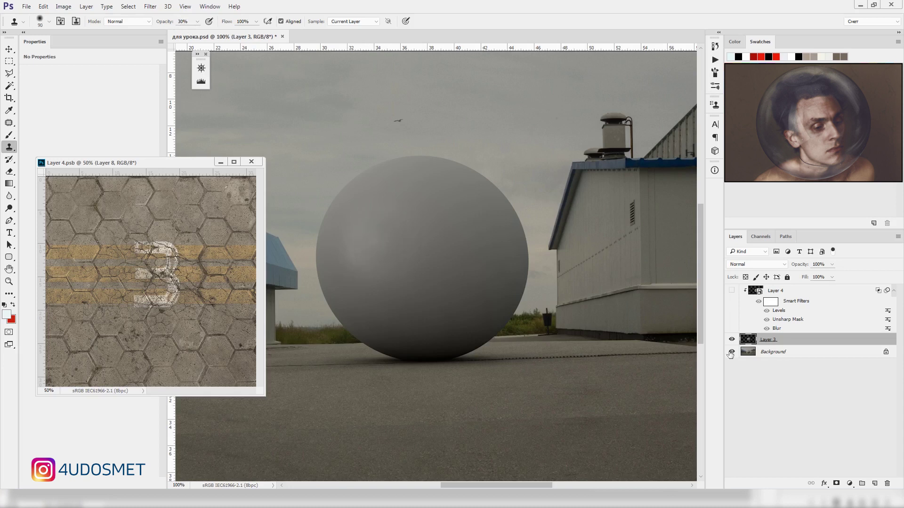
click(731, 291)
click(730, 292)
key(ctrl+alt+z)
key(ctrl+alt+z)
Content-aware fill a box selection around the sphere's highlight.
key(m)
drag(339, 205, 414, 280)
drag(382, 247, 385, 248)
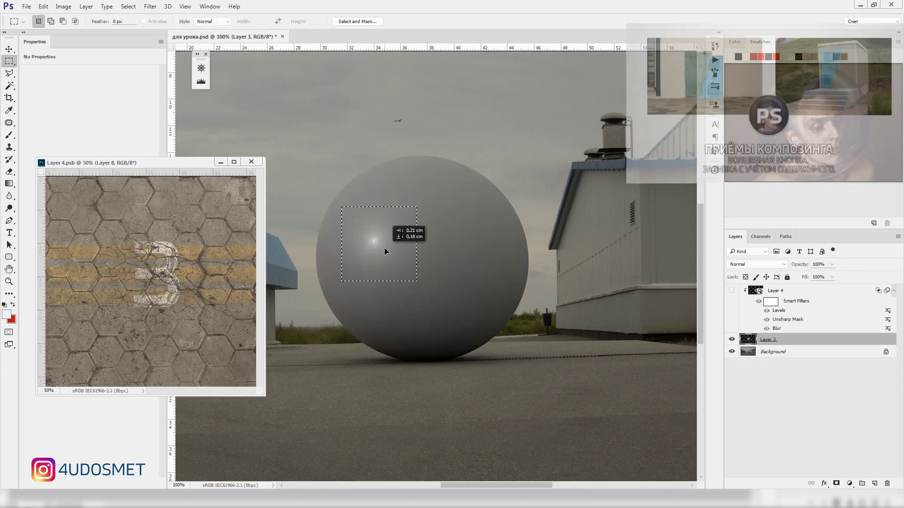
key(shift+F5)
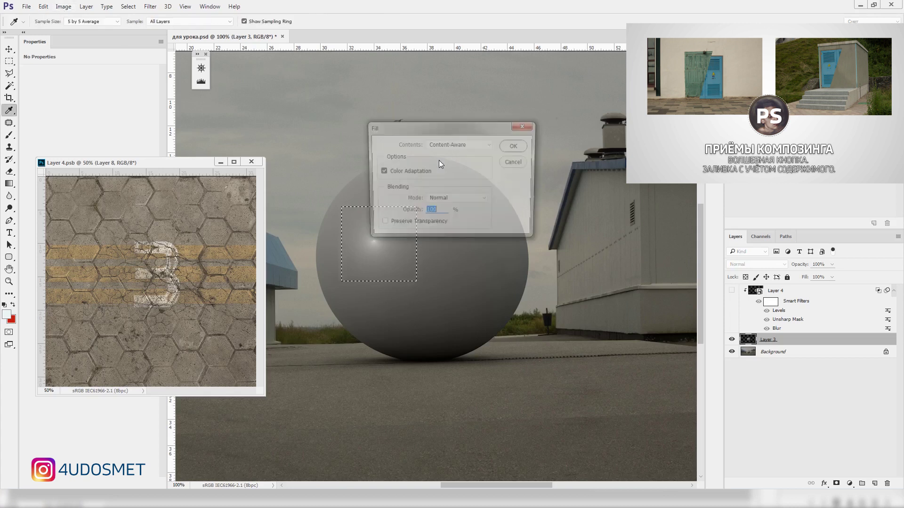
key(Return)
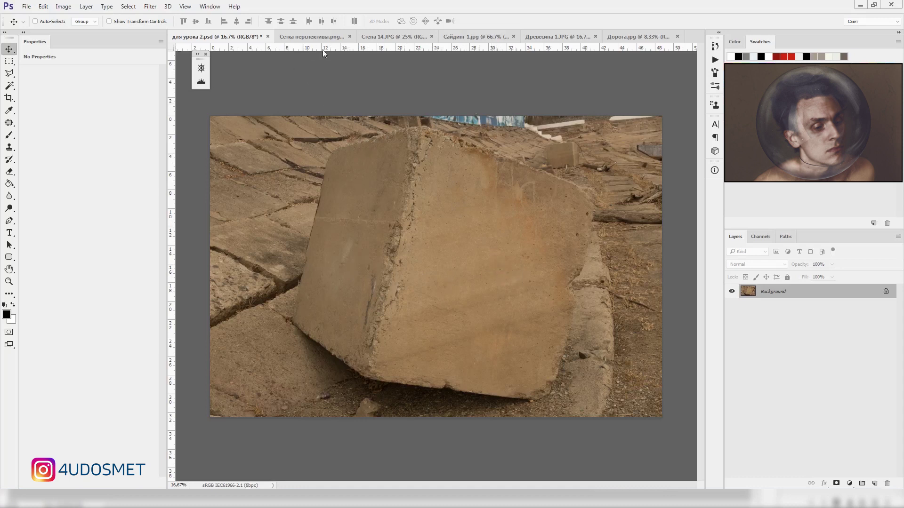
Drag the white grid into the concrete-block photo and scale it down to fit.
click(309, 37)
mouse_move(445, 219)
mouse_down()
mouse_move(225, 42)
mouse_move(367, 162)
mouse_up()
key(ctrl+t)
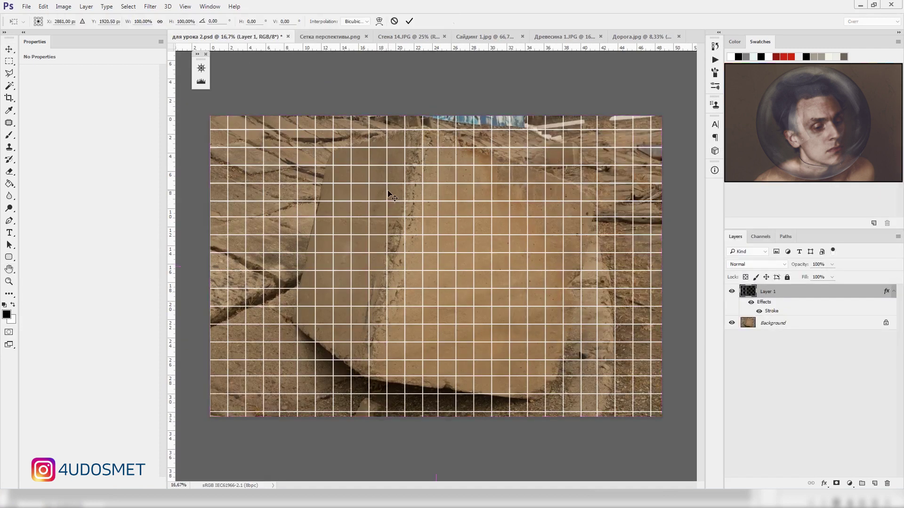
key(ctrl+0)
drag(622, 394, 553, 348)
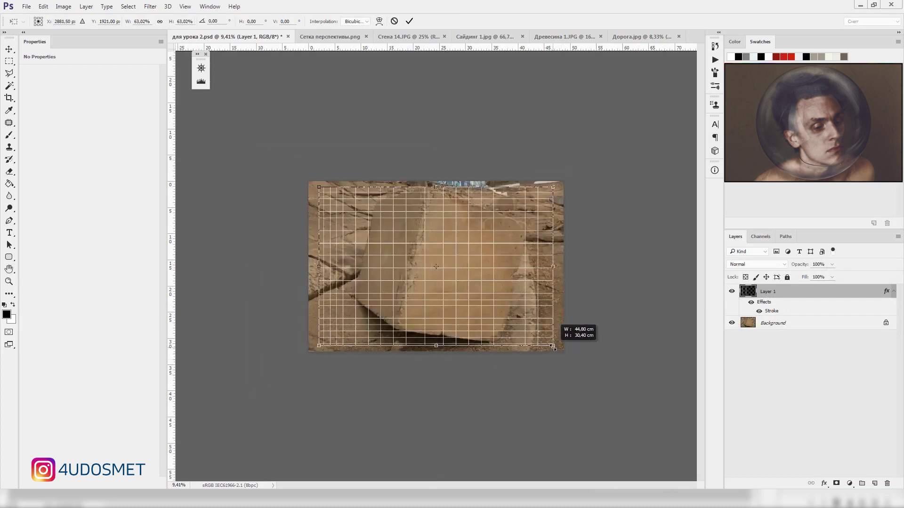
key(Return)
key(ctrl+plus)
Convert the grid layer, Layer 1, to a smart object.
right_click(783, 302)
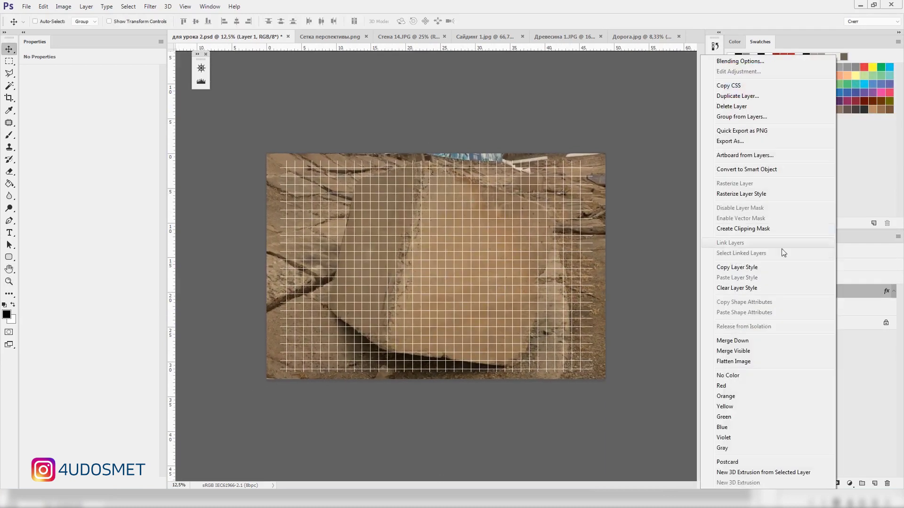
click(782, 170)
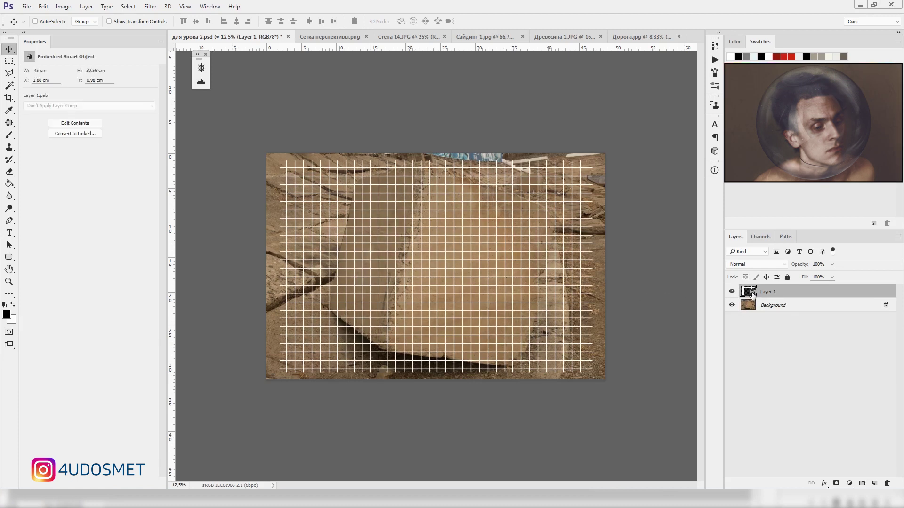
click(41, 7)
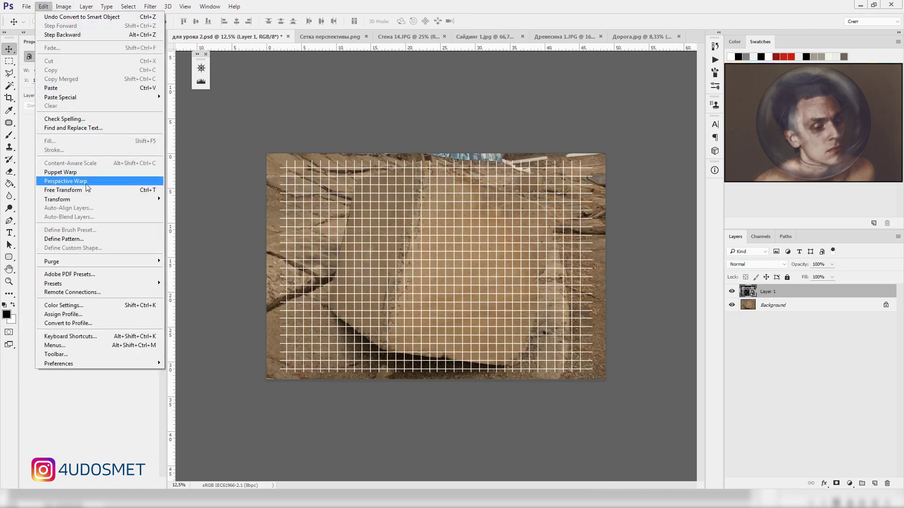
Perspective-warp the grid with two joined planes fitted to the block's two faces.
click(69, 182)
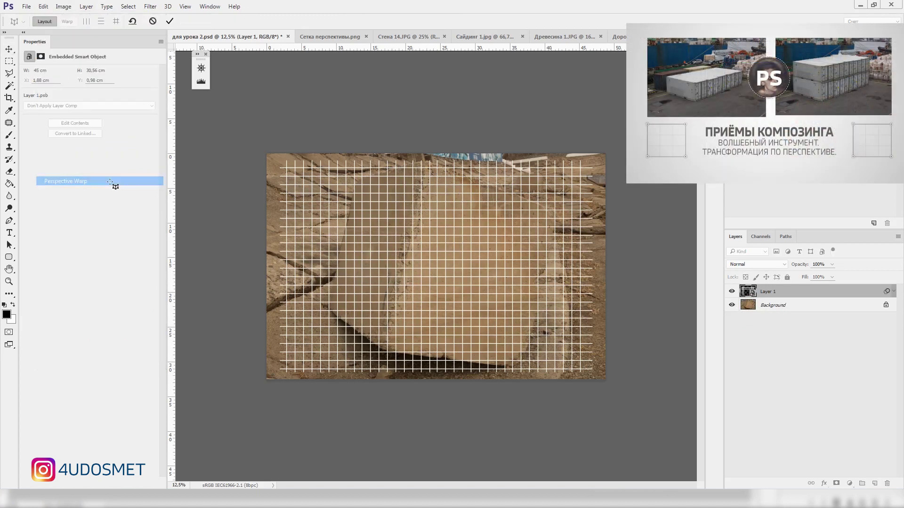
drag(278, 158, 446, 373)
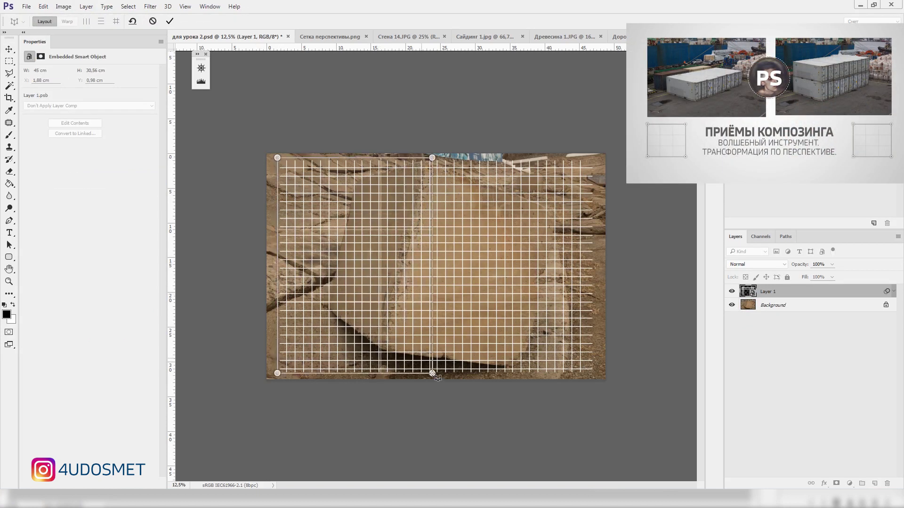
drag(597, 158, 445, 372)
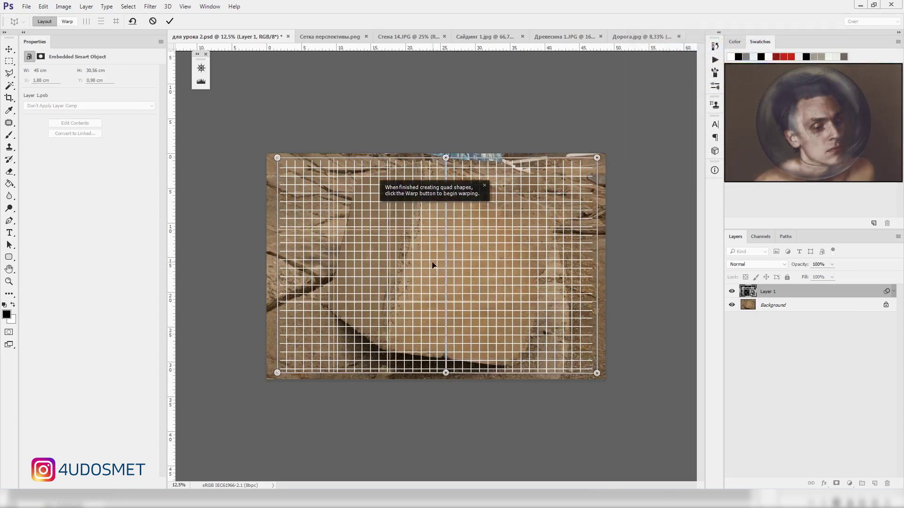
click(68, 22)
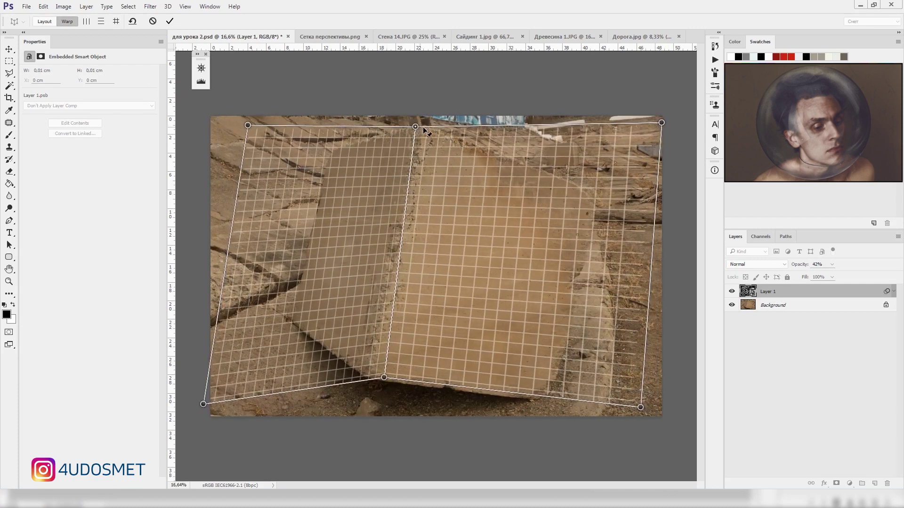
drag(596, 408, 582, 409)
drag(388, 377, 365, 383)
drag(201, 404, 276, 323)
drag(250, 126, 331, 136)
drag(276, 323, 281, 319)
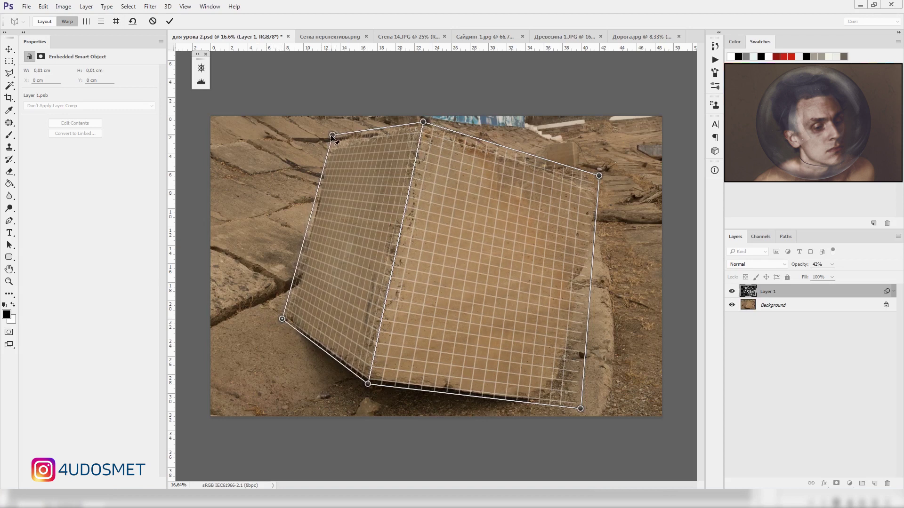
drag(579, 408, 571, 414)
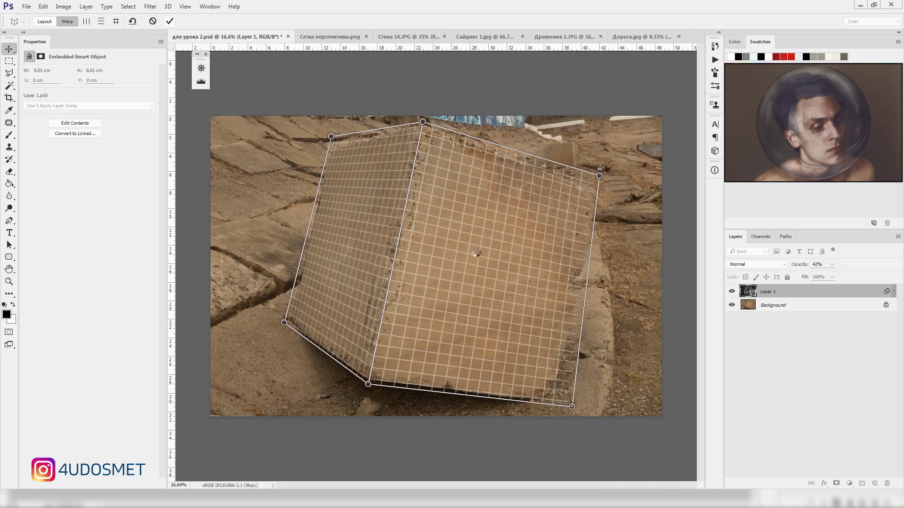
key(Return)
Open Layer 1's smart object and drag the Стена 14 concrete wall photo into it.
double_click(448, 274)
drag(649, 36, 66, 118)
click(379, 36)
drag(248, 223, 248, 223)
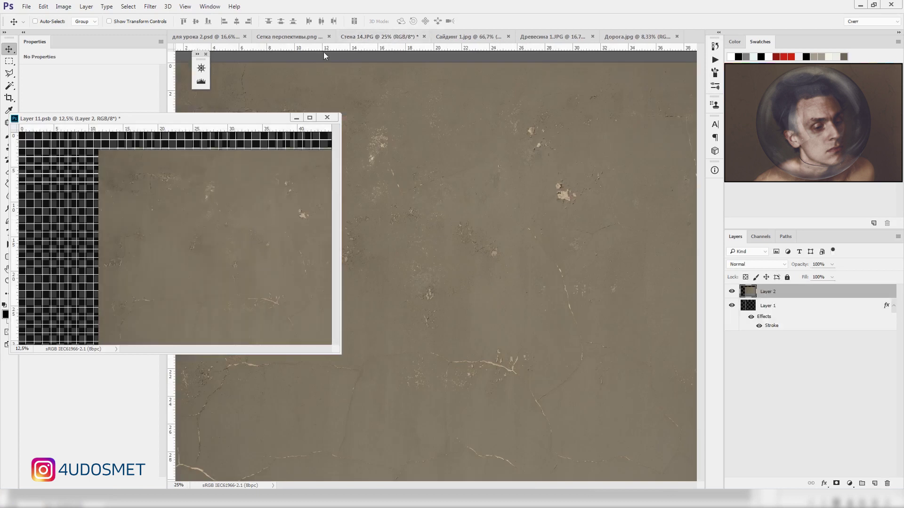
Remove the grid layer from the smart object and save it.
click(213, 37)
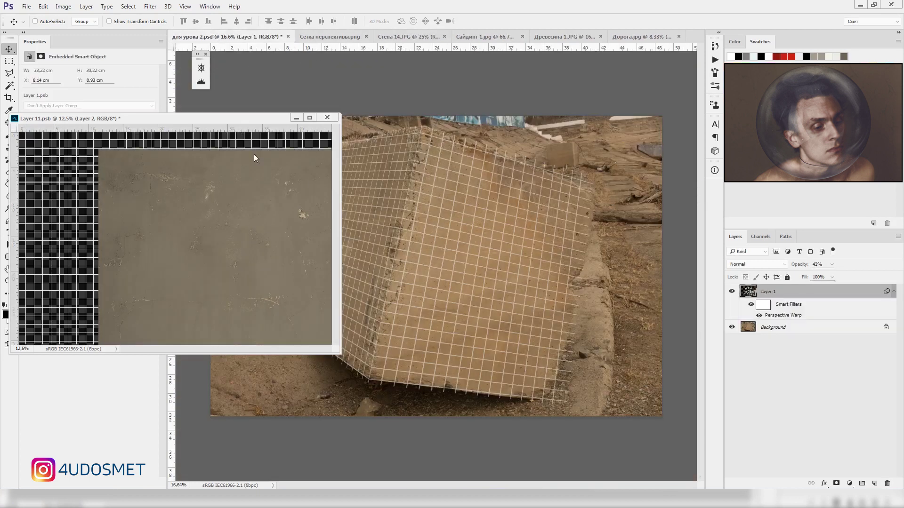
drag(243, 188, 251, 185)
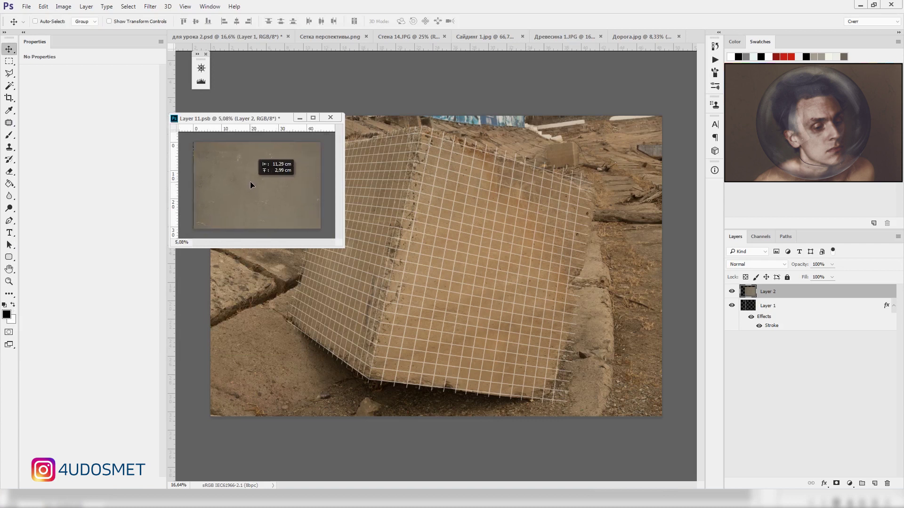
key(ctrl+s)
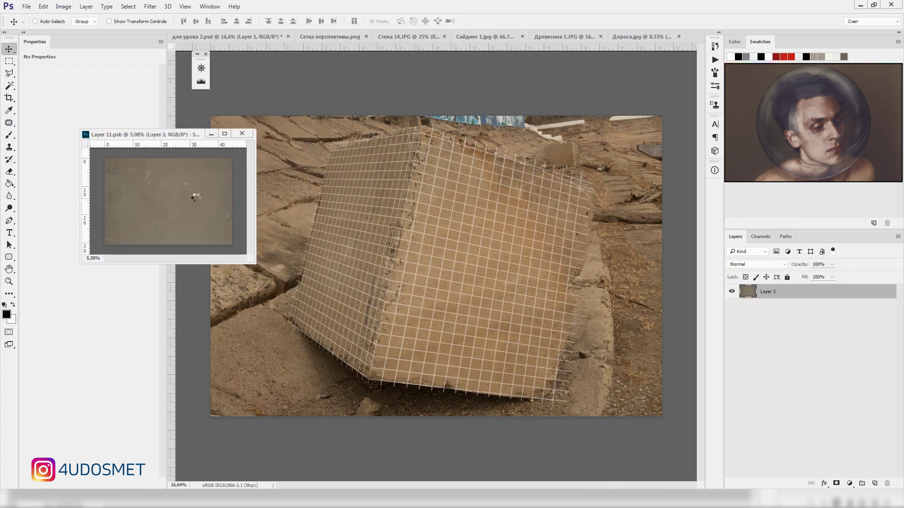
Set Layer 11 to 100% opacity and Hard Light blend mode.
click(541, 290)
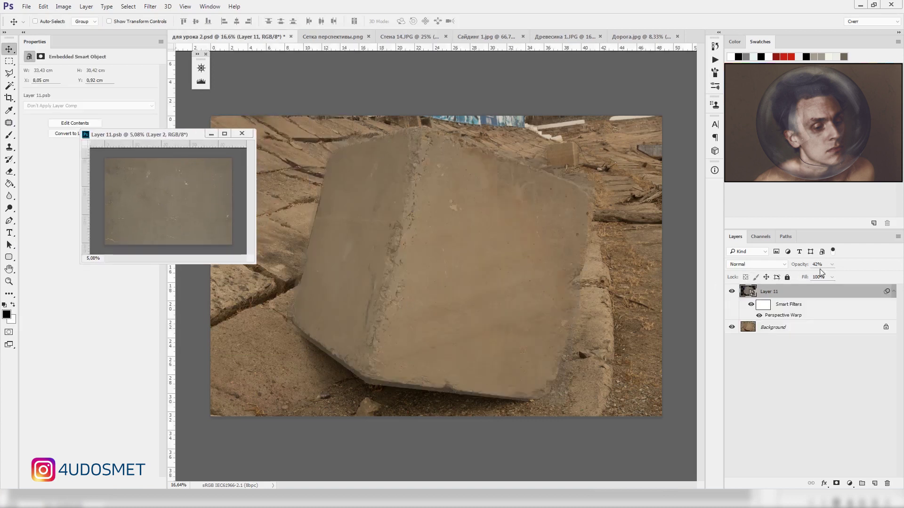
drag(800, 266, 828, 267)
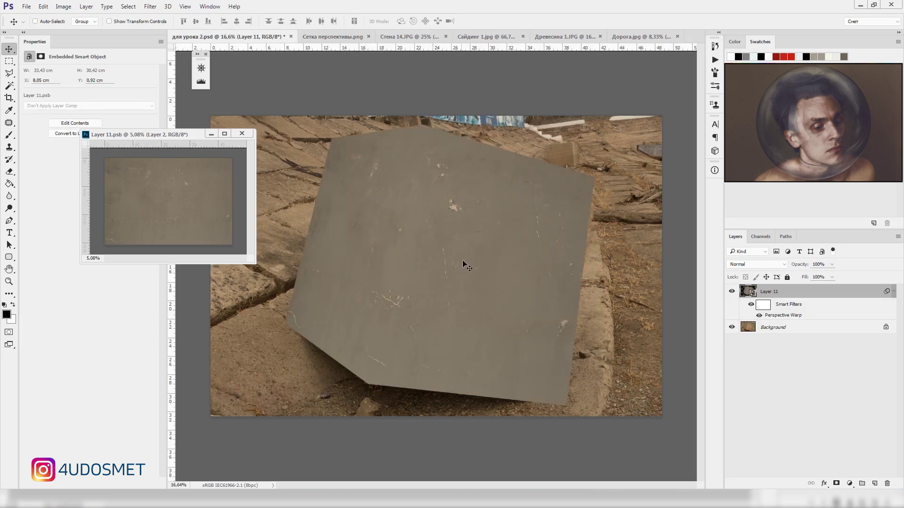
click(769, 265)
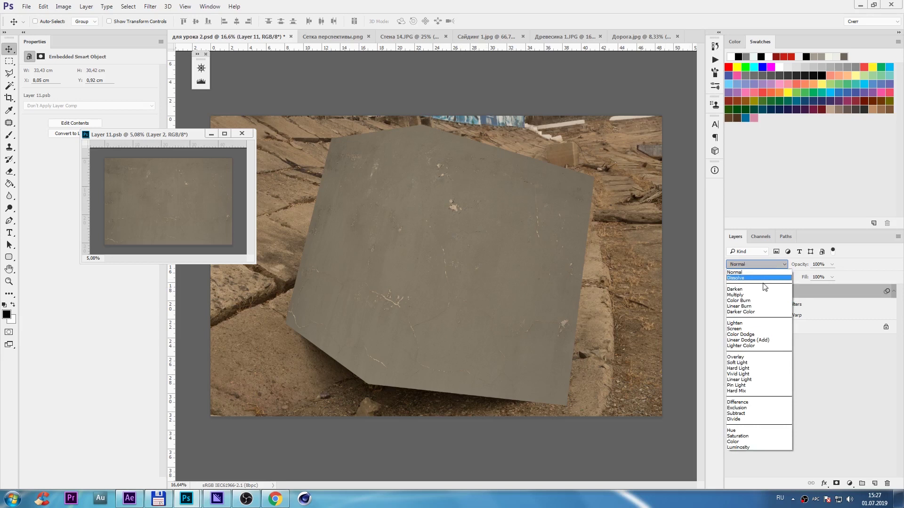
click(748, 368)
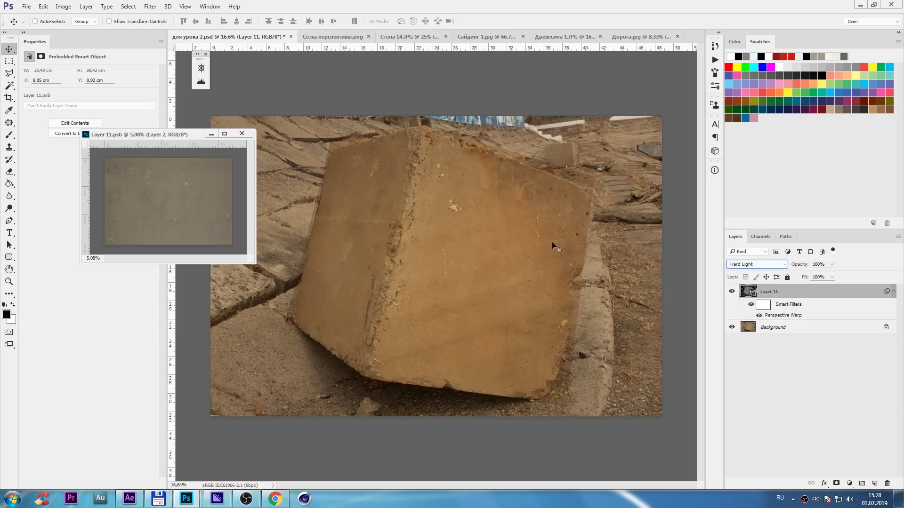
In the texture smart object, add Hue/Saturation at Saturation -41 and an upward-pulled Curves layer.
click(168, 198)
click(850, 483)
click(851, 367)
drag(89, 122, 63, 123)
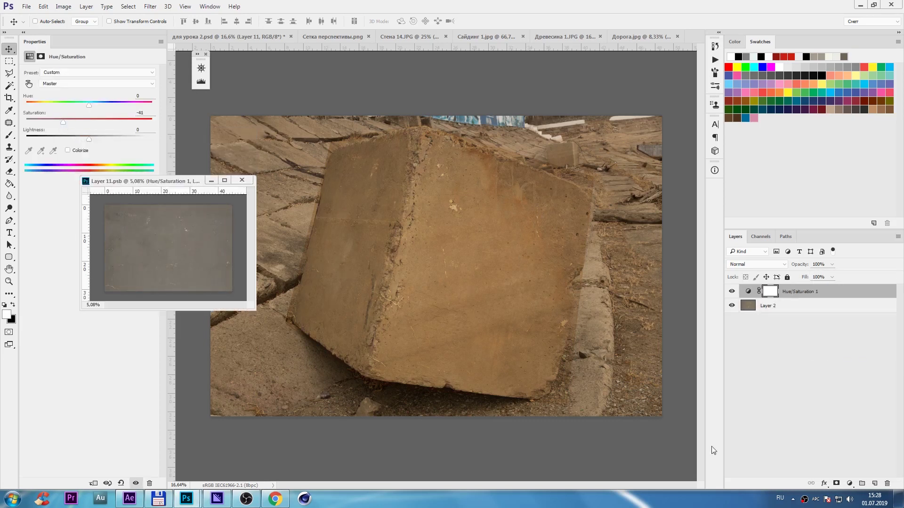
click(850, 483)
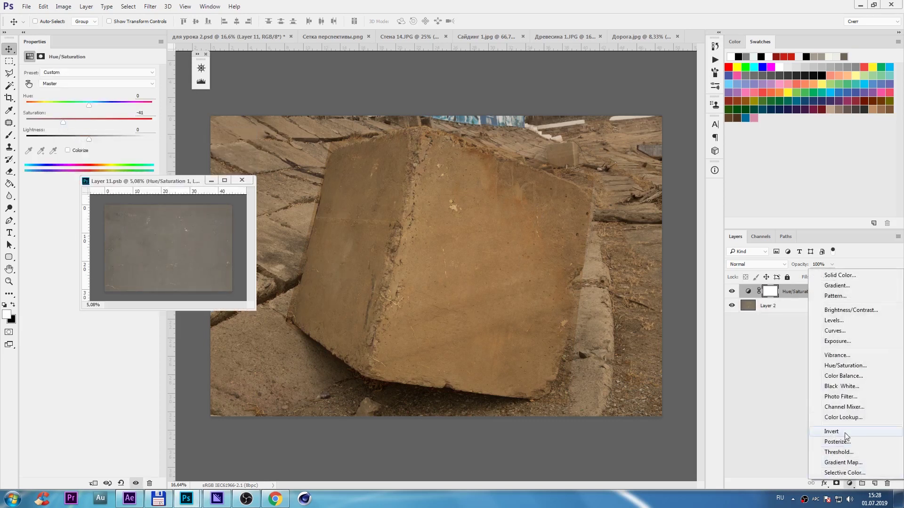
click(842, 332)
drag(99, 143, 95, 143)
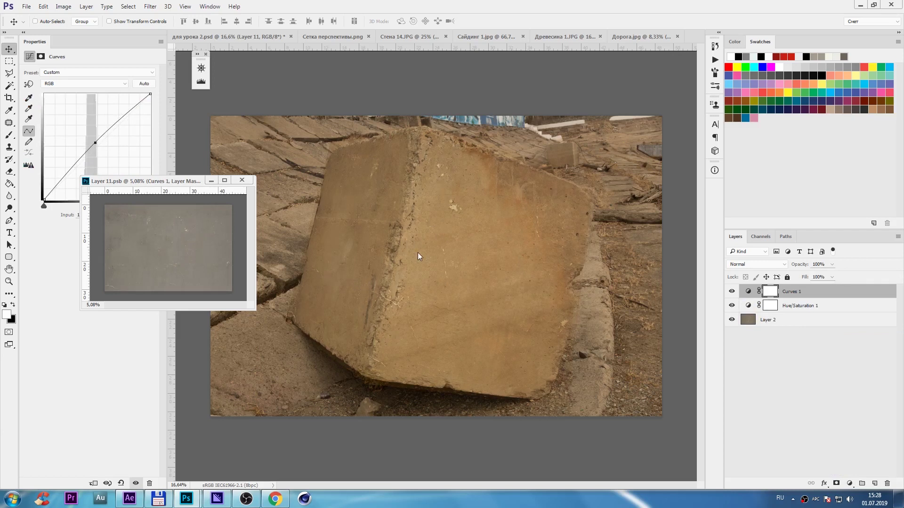
Return to the street-scene document and zoom in on the block's surface texture.
click(447, 230)
key(z)
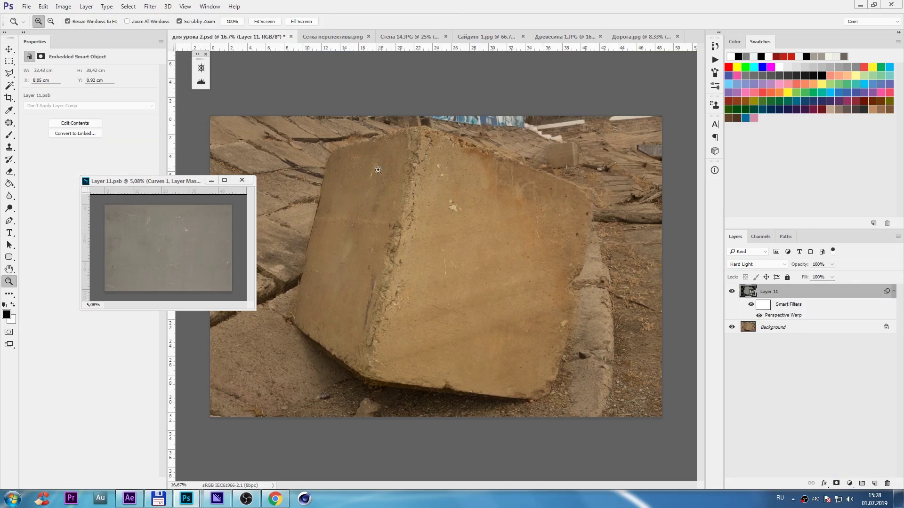
drag(409, 165, 430, 163)
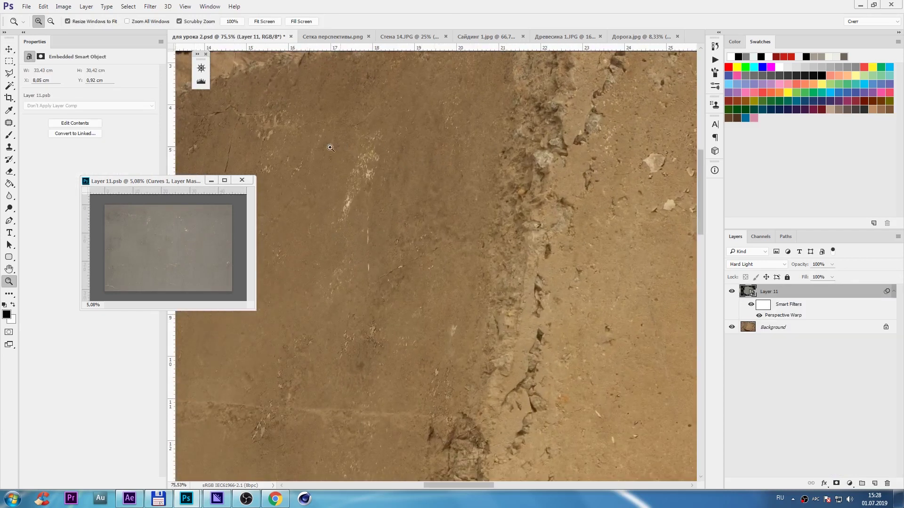
click(451, 184)
Apply a slight blur to the texture and zoom in on the block's upper half.
key(v)
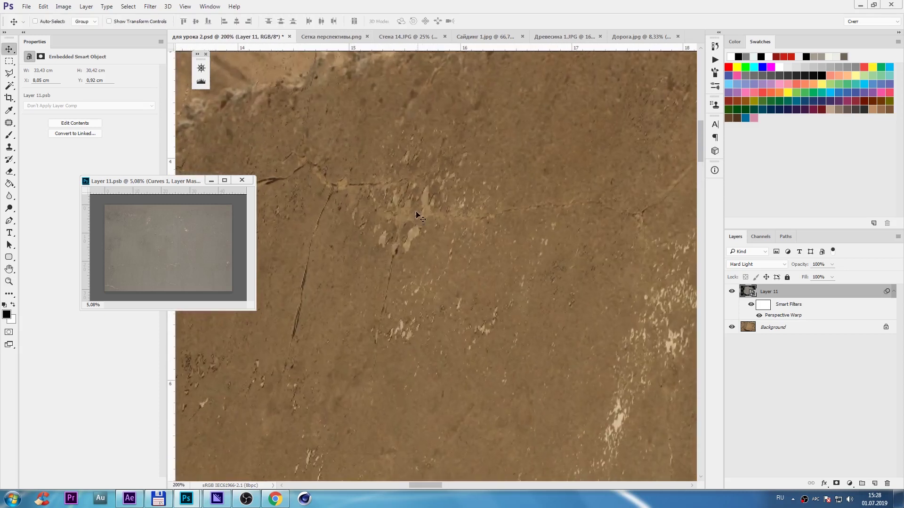
click(150, 6)
click(297, 115)
key(z)
key(ctrl+0)
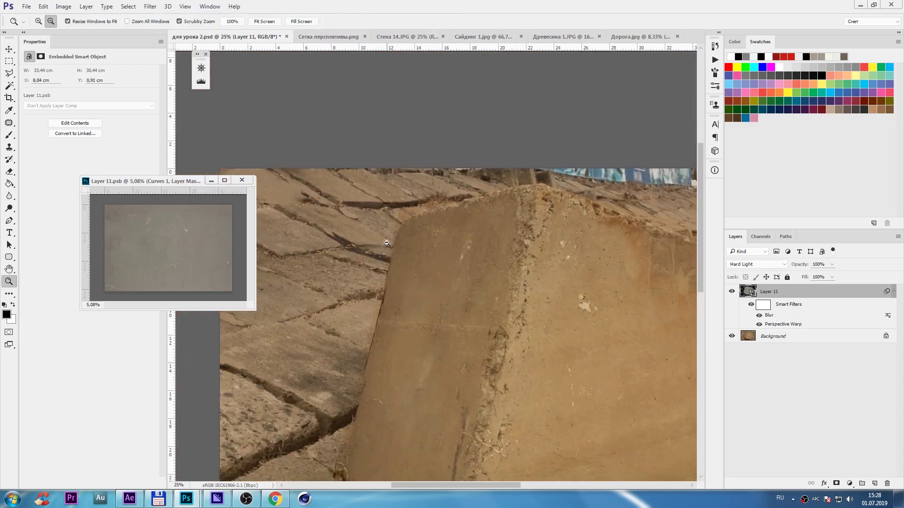
click(541, 180)
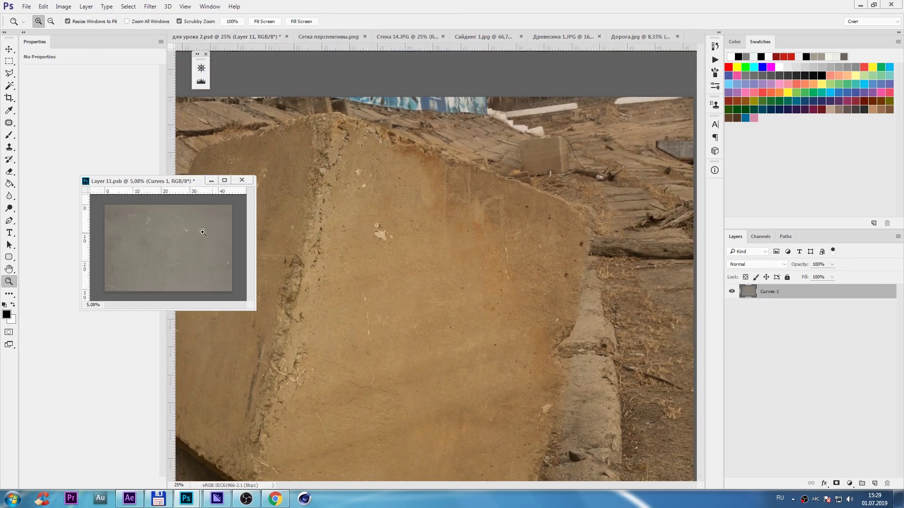
Set the texture layer back to Normal blending at 64% opacity.
click(439, 186)
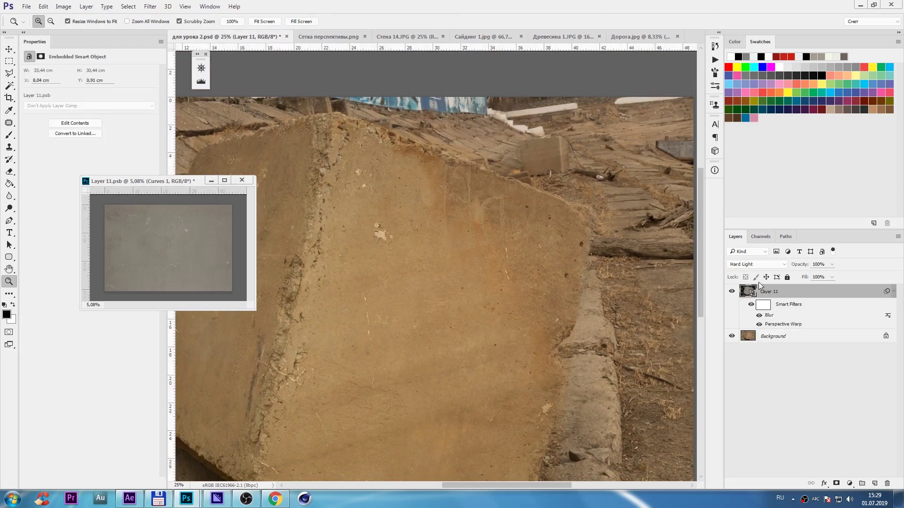
click(776, 268)
click(743, 263)
key(6)
key(7)
drag(783, 266, 718, 243)
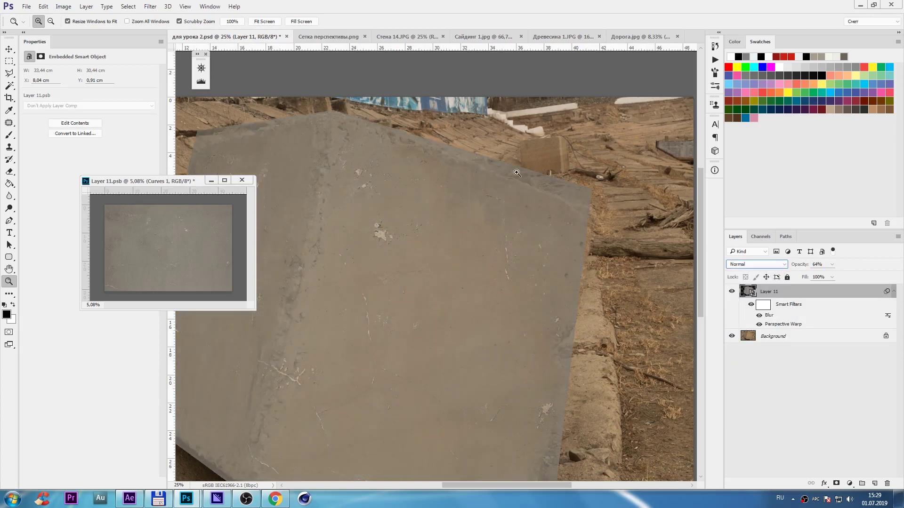
Add a layer mask and paint away texture spilling past the block's edges.
click(836, 483)
key(b)
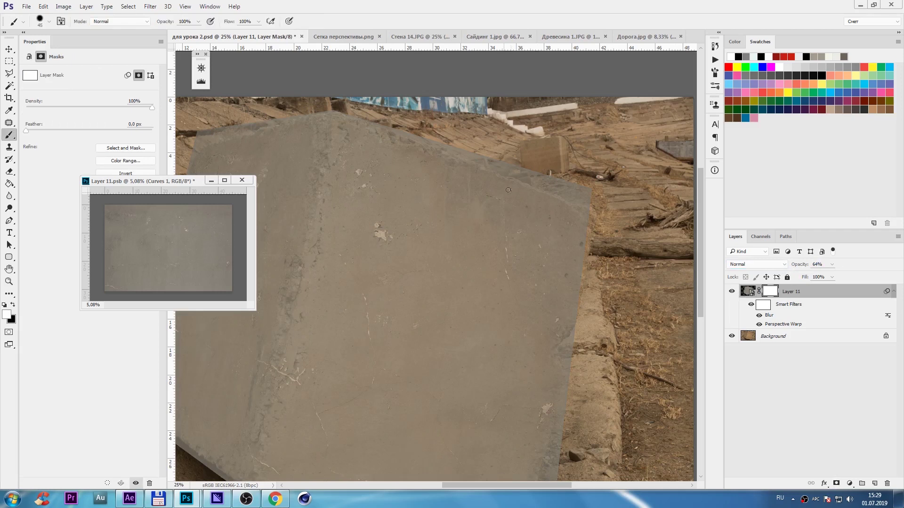
key(bracketright)
mouse_move(596, 191)
mouse_down()
mouse_move(466, 157)
mouse_move(298, 299)
mouse_move(330, 221)
mouse_move(400, 424)
mouse_up()
mouse_move(283, 372)
mouse_down()
mouse_move(578, 389)
mouse_move(607, 231)
mouse_up()
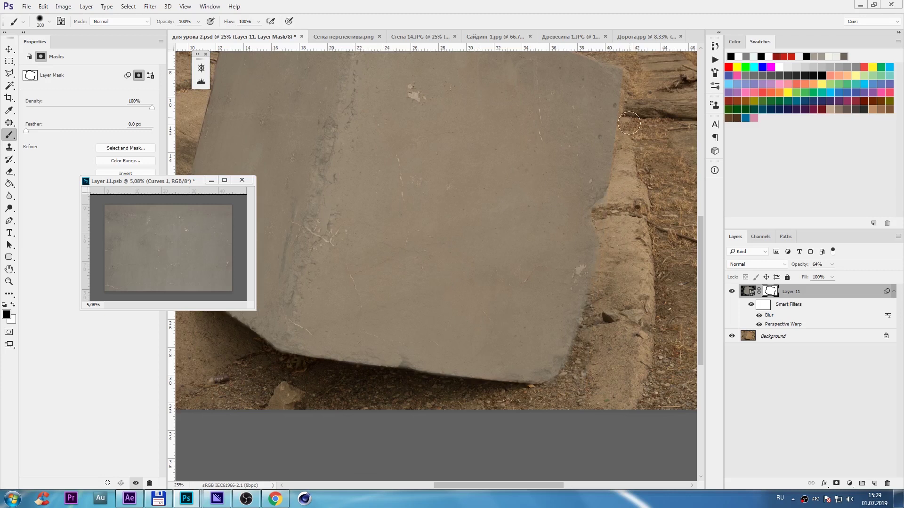
drag(628, 123, 624, 274)
key(x)
drag(612, 228, 501, 188)
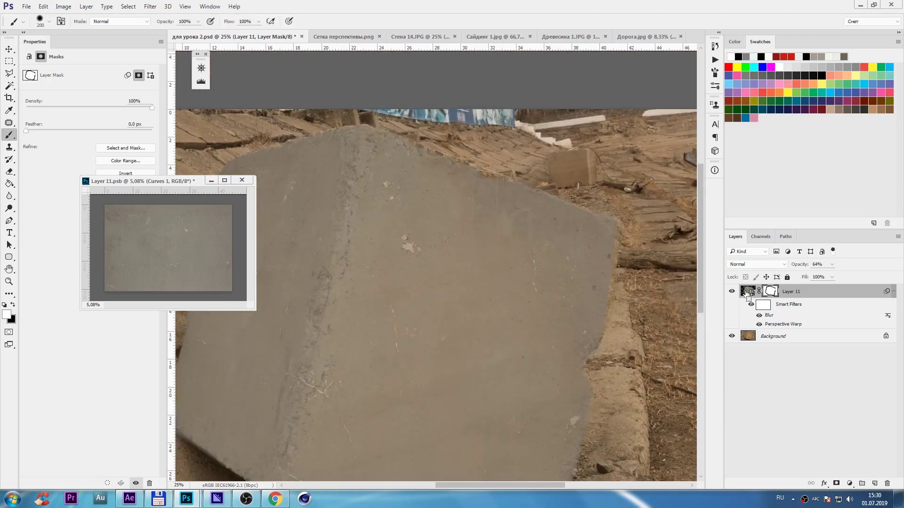
click(747, 292)
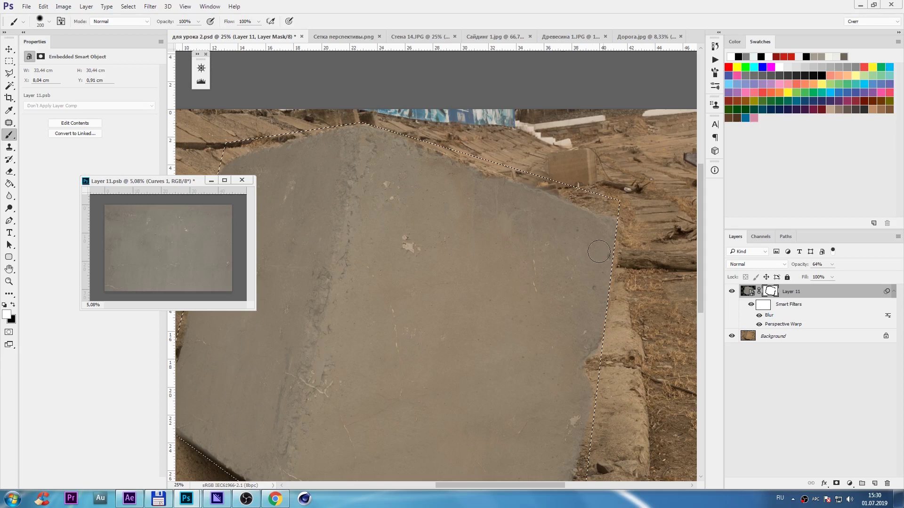
Refit the perspective warp by stretching the texture's top-right corner out to the block's right edge.
key(z)
drag(623, 247, 659, 247)
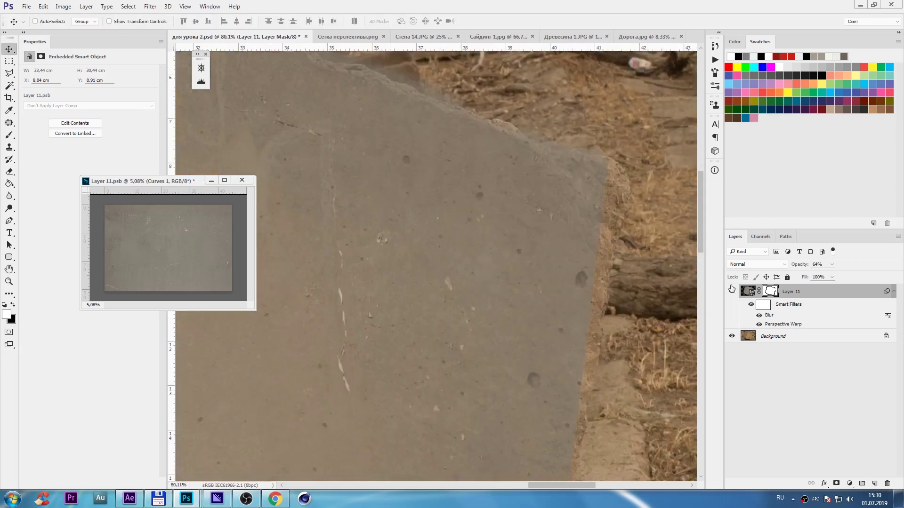
key(v)
key(z)
alt+click(598, 267)
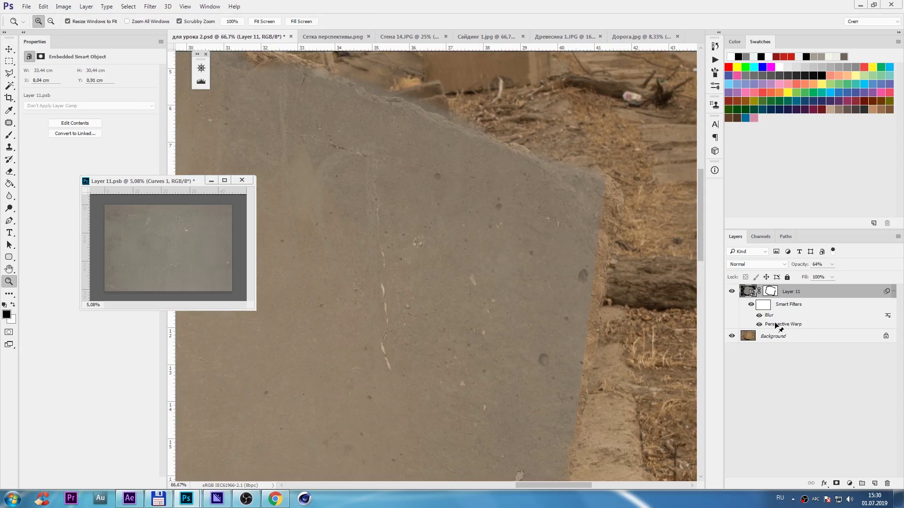
key(ctrl+alt+f)
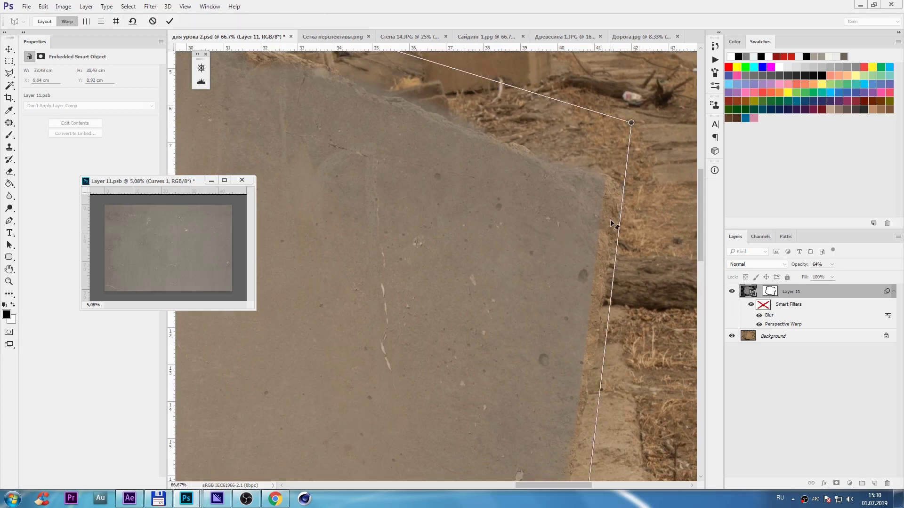
drag(630, 123, 669, 122)
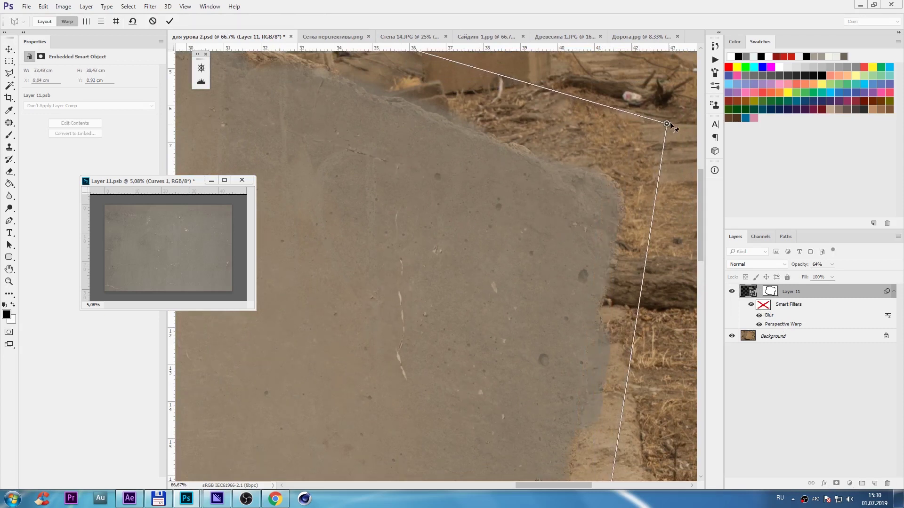
key(Return)
key(ctrl+minus)
key(ctrl+minus)
key(ctrl+minus)
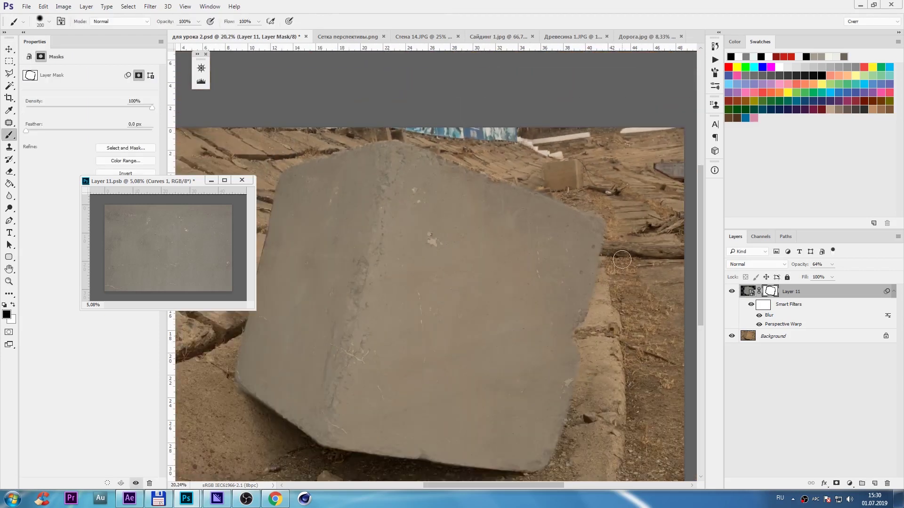
key(z)
key(ctrl+minus)
key(ctrl+minus)
Set the block layer to Hard Light at 100% opacity and pick up the siding texture.
key(v)
key(0)
click(761, 265)
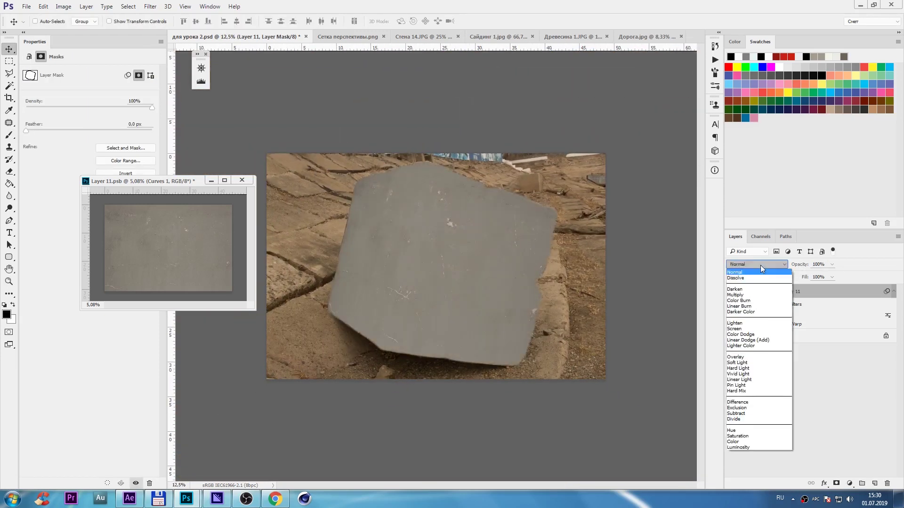
click(751, 369)
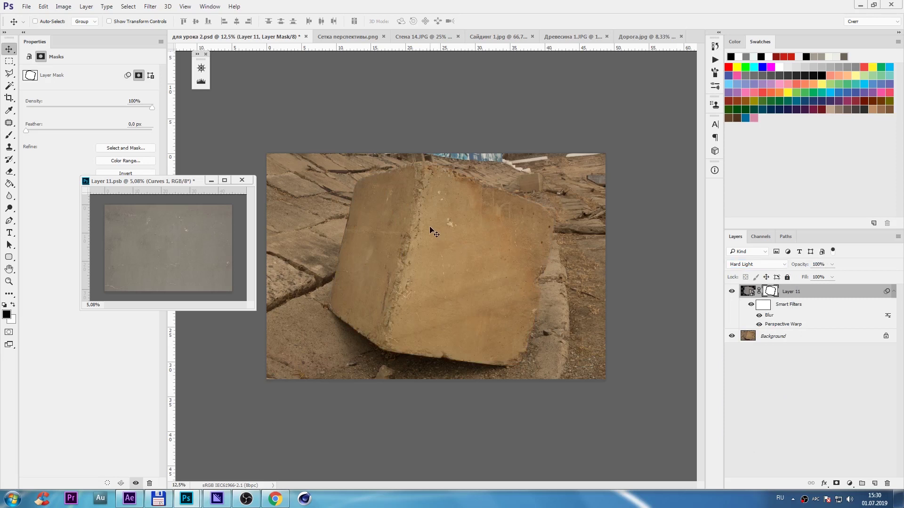
click(180, 200)
click(499, 36)
Place the siding texture, stretch it to fill the canvas, and blend it in Hard Light.
drag(228, 70, 172, 244)
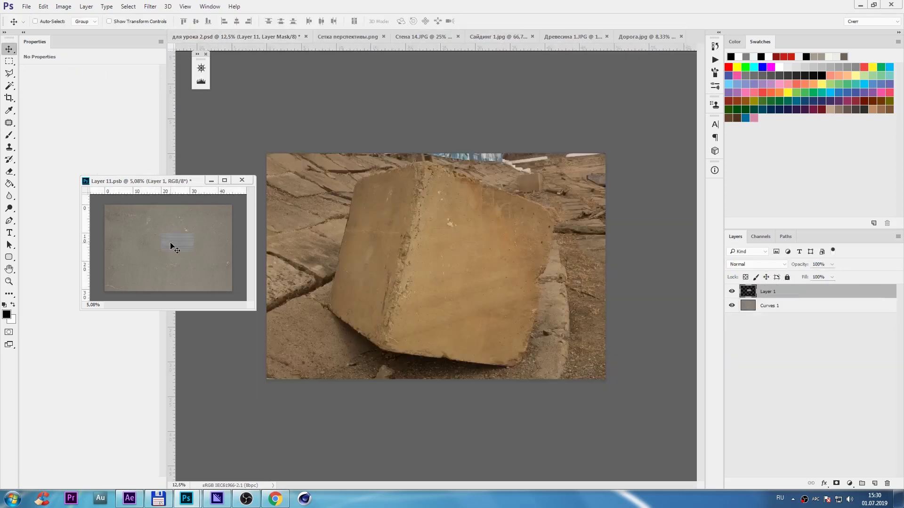
key(ctrl+t)
drag(239, 283, 238, 291)
key(Return)
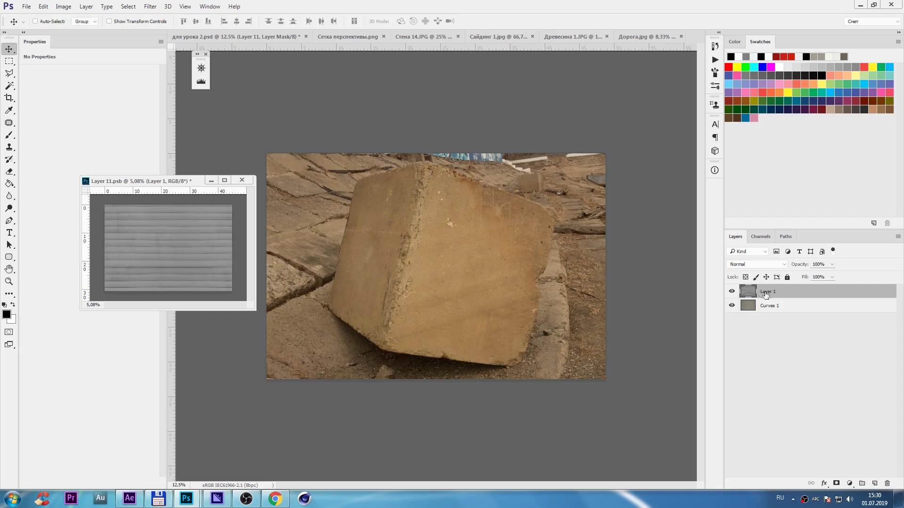
click(755, 263)
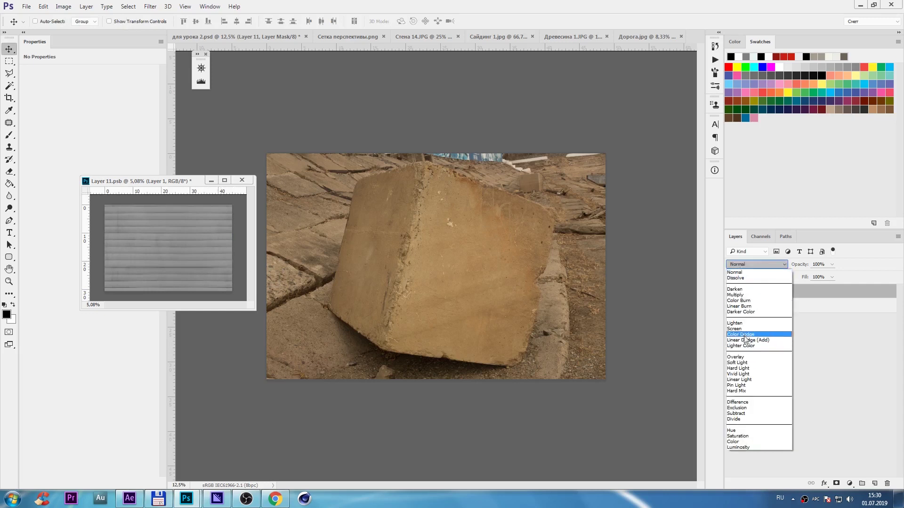
click(742, 369)
key(ctrl+s)
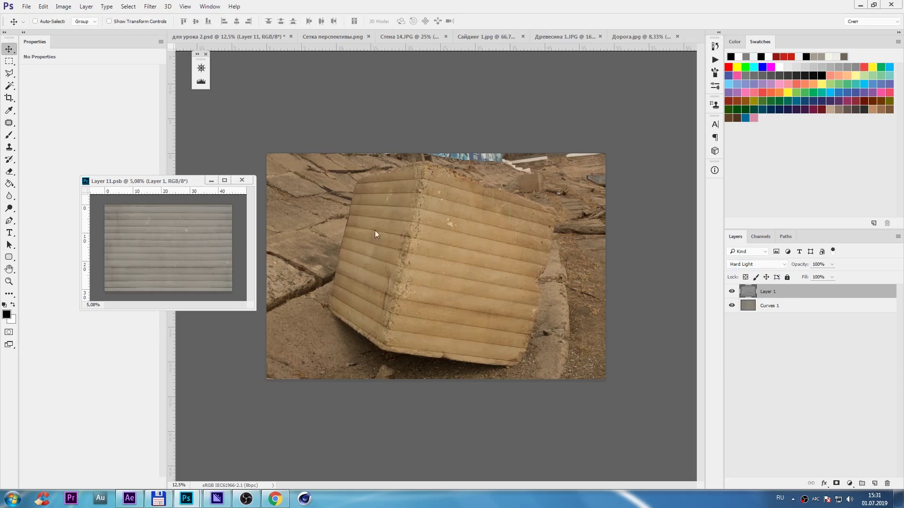
Paste white numbers 1 and 2, fading both into the siding with the same Blend If style.
key(ctrl+v)
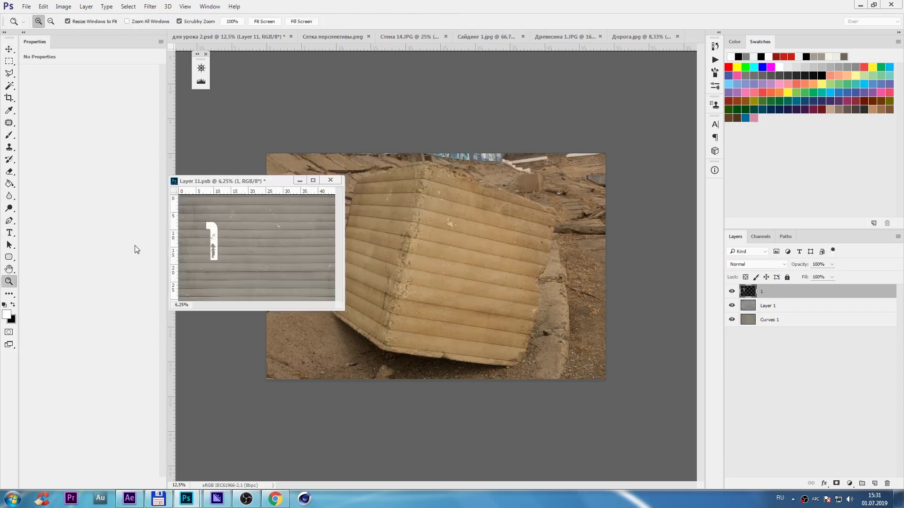
double_click(846, 295)
drag(757, 323, 740, 323)
key(Return)
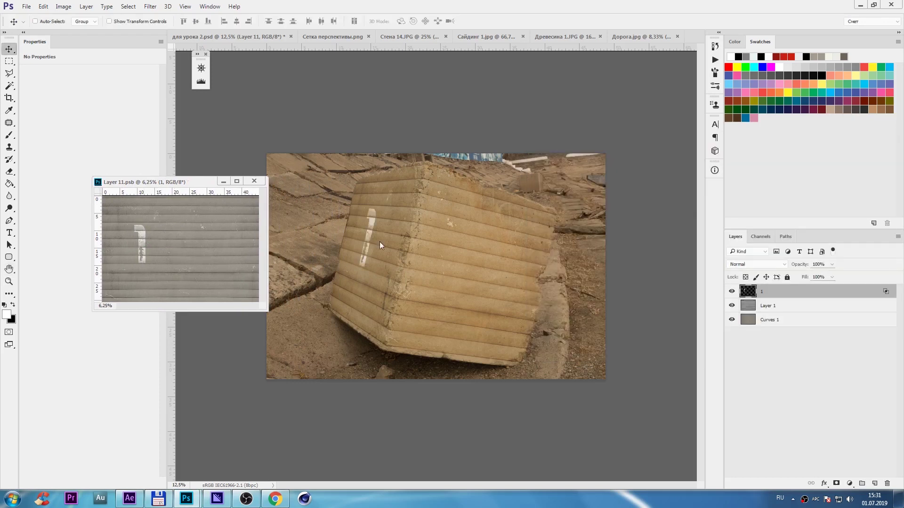
text(2)
key(Return)
drag(210, 245, 210, 255)
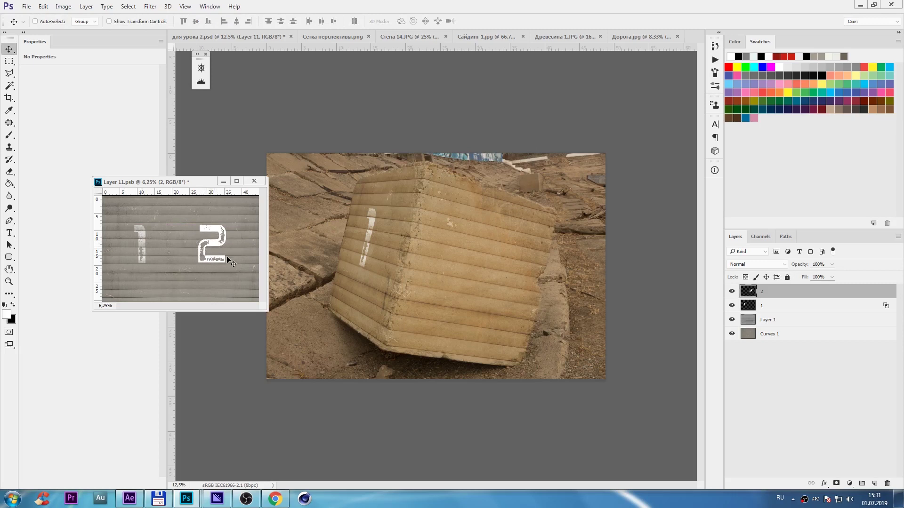
right_click(811, 310)
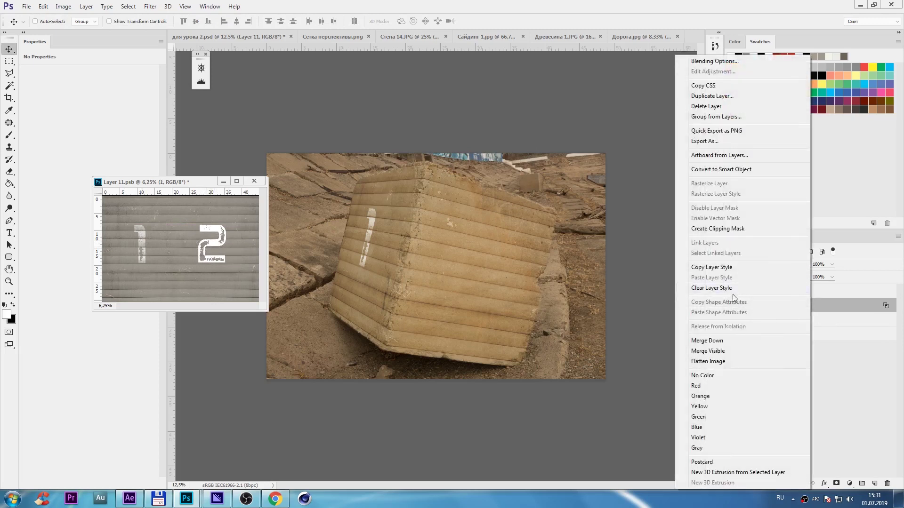
click(724, 270)
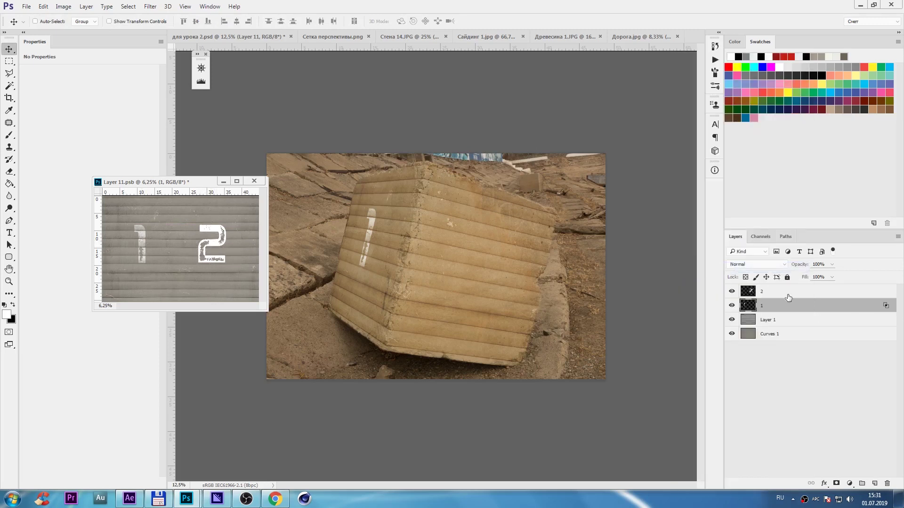
right_click(789, 296)
click(710, 278)
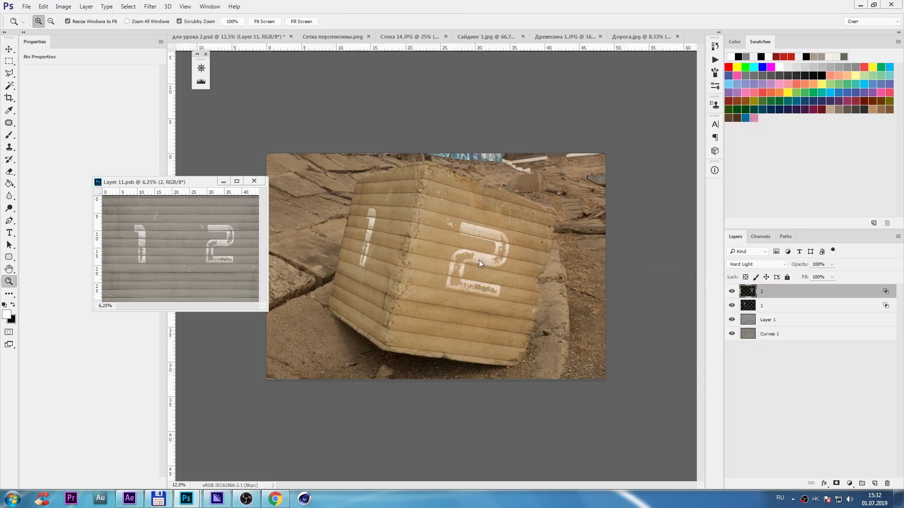
Add the road texture below the numbers in Hard Light at 46% opacity.
key(ctrl+shift+Tab)
key(ctrl+a)
drag(444, 233, 231, 245)
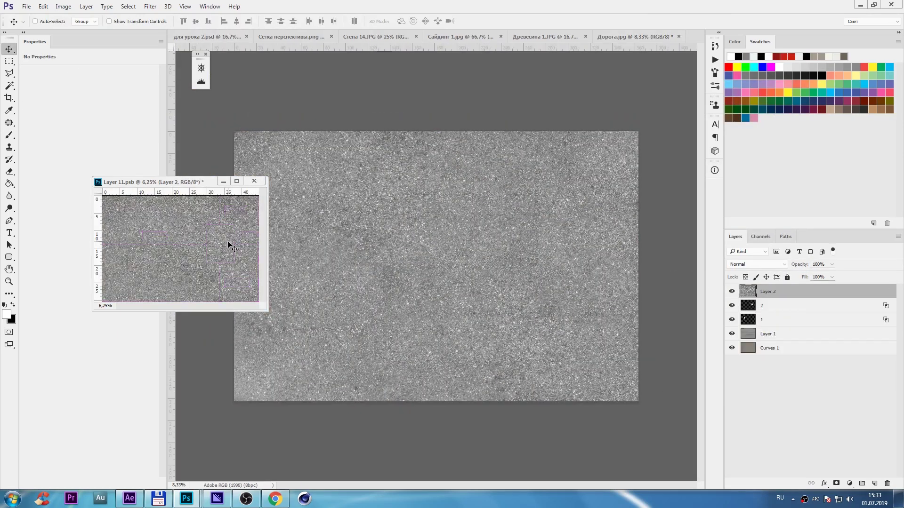
drag(768, 296, 768, 325)
key(ctrl+plus)
click(756, 264)
click(742, 369)
key(5)
key(4)
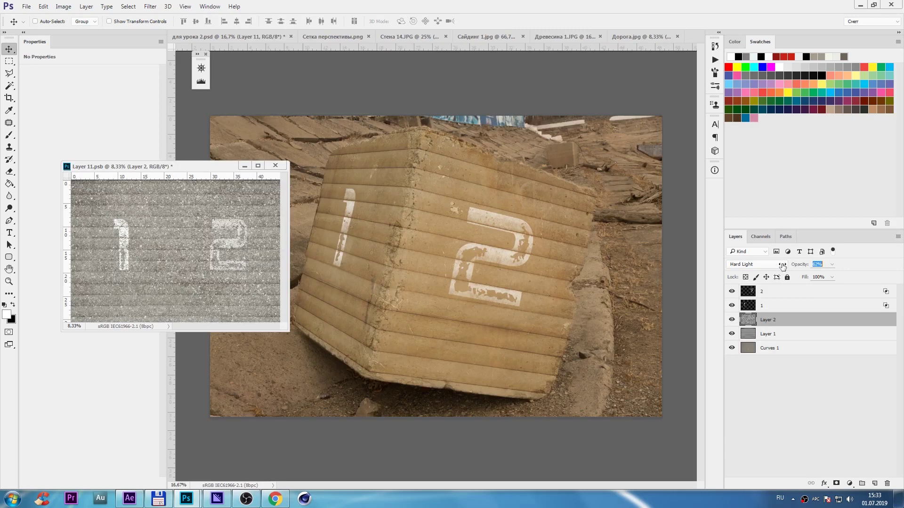
key(4)
key(6)
key(ctrl+s)
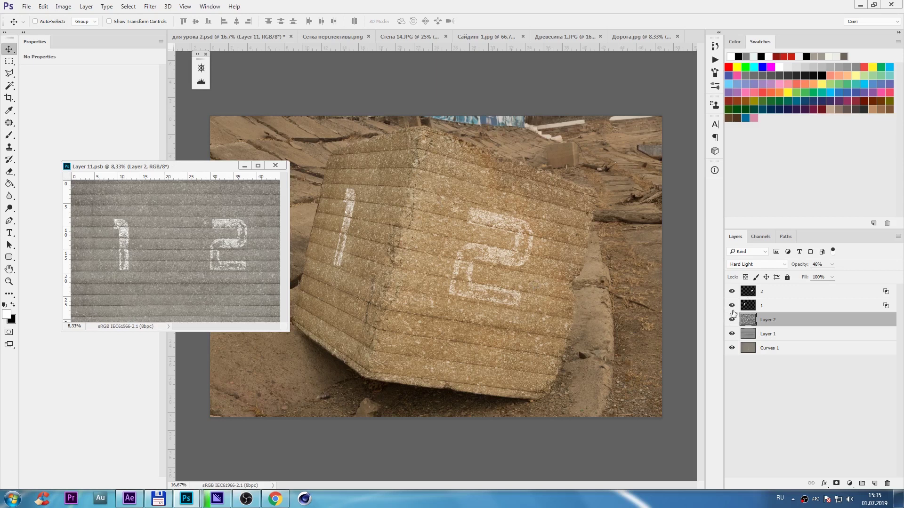
Hide the siding layer, save the contents, and switch to the blue herringbone wood image.
click(732, 333)
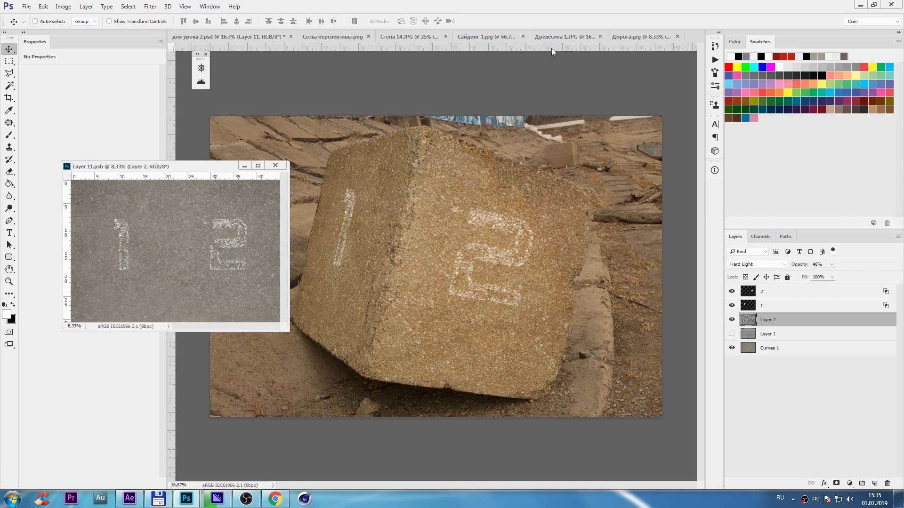
key(alt+period)
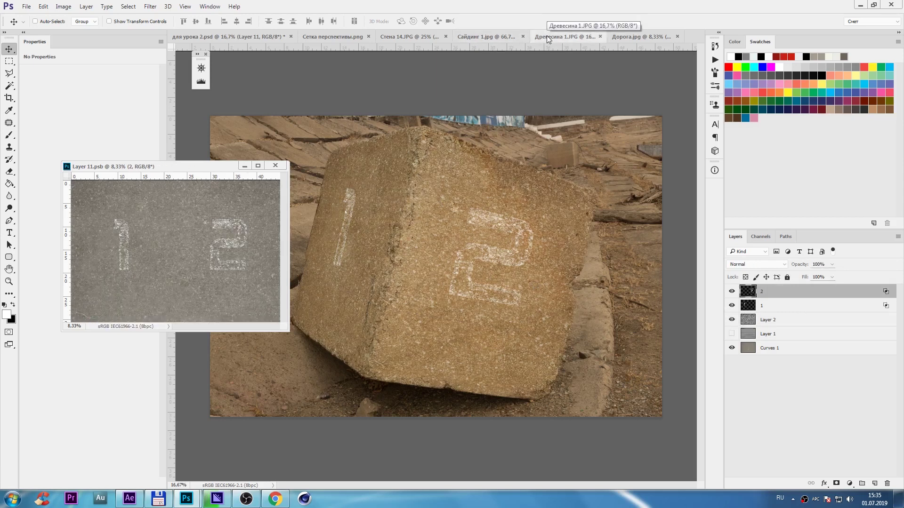
click(546, 36)
Drop the blue herringbone wood into the contents and brighten it with Curves.
drag(420, 226, 227, 235)
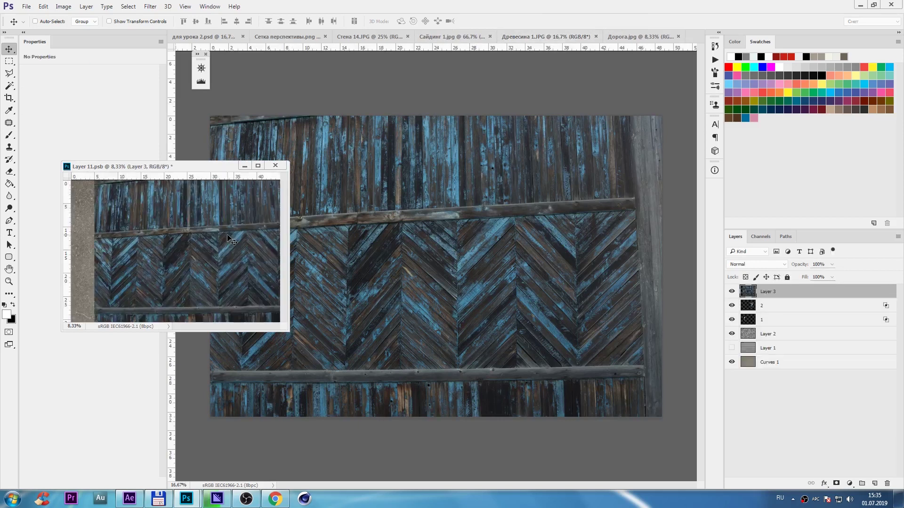
key(ctrl+s)
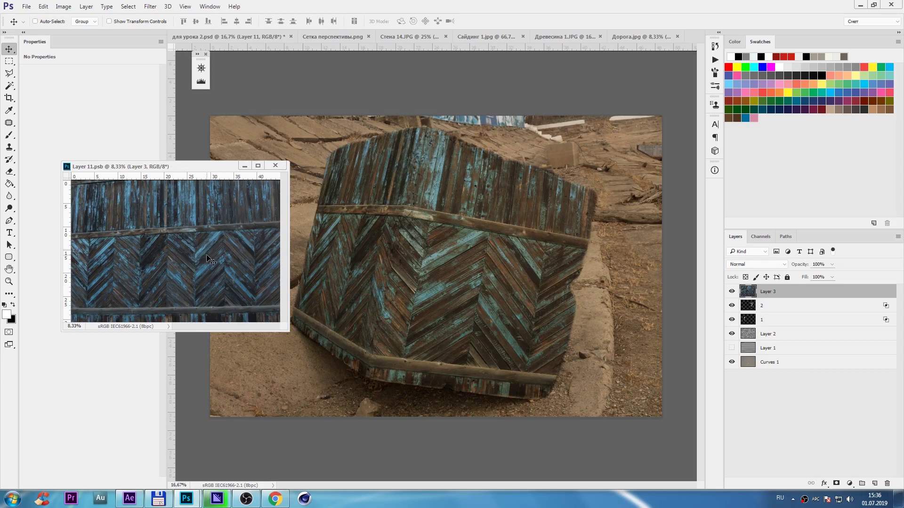
key(ctrl+m)
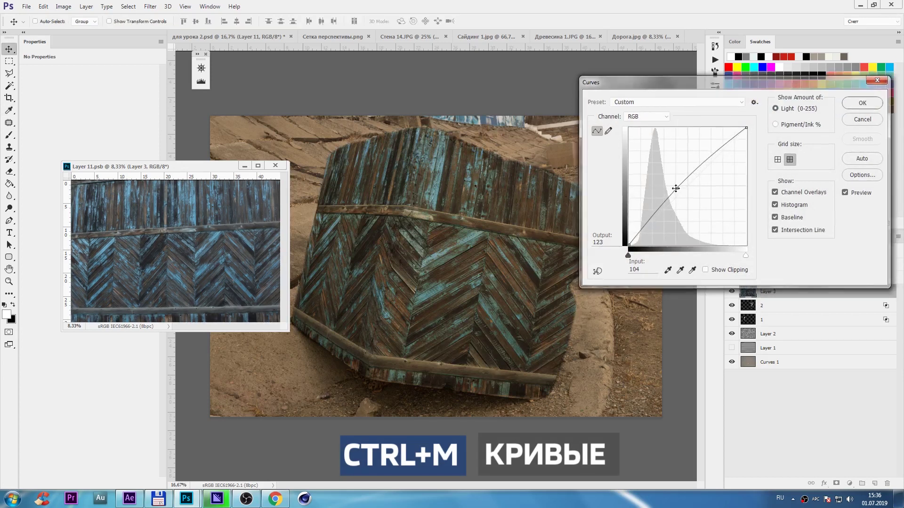
key(Return)
key(v)
key(ctrl+s)
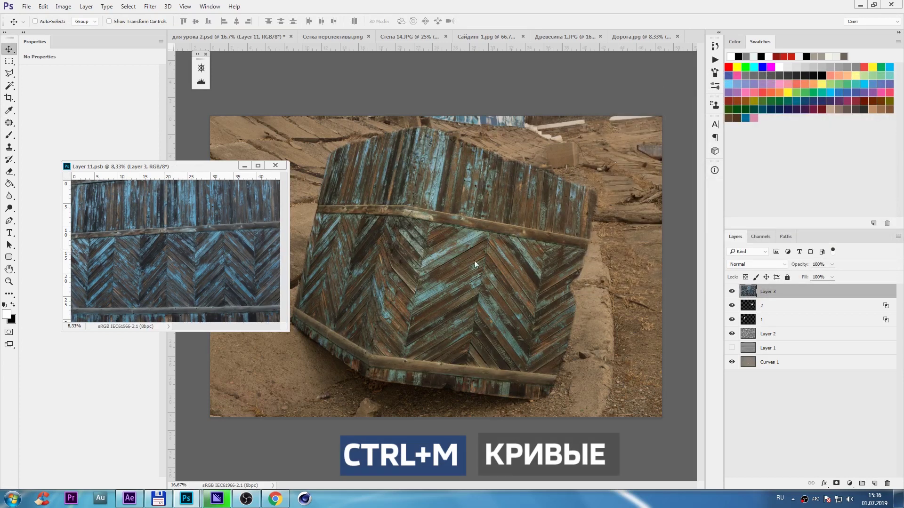
Select Layer 11's mask with a smaller brush and work along the block's top and right edges.
click(559, 200)
key(b)
scroll(559, 200, up, 5)
key(bracketleft)
drag(603, 173, 640, 373)
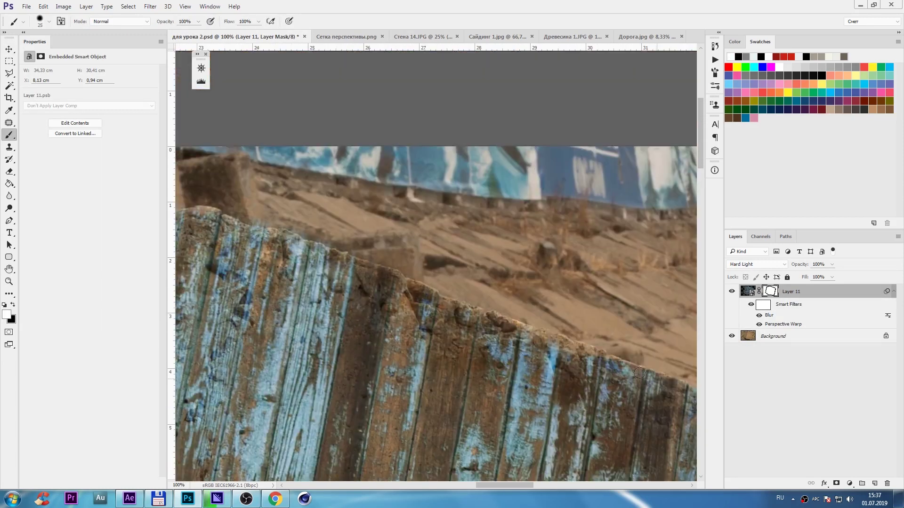
mouse_move(353, 297)
mouse_down()
mouse_move(630, 372)
mouse_move(617, 242)
mouse_up()
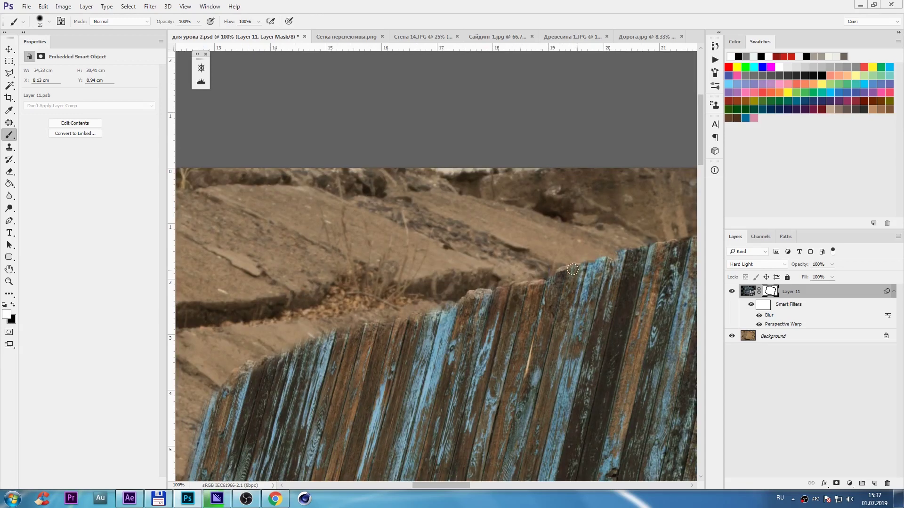
drag(330, 424, 583, 212)
mouse_move(412, 420)
mouse_down()
mouse_move(411, 246)
mouse_move(462, 176)
mouse_move(454, 221)
mouse_up()
drag(668, 423, 198, 212)
mouse_move(506, 184)
mouse_down()
mouse_move(464, 268)
mouse_move(358, 409)
mouse_up()
Paint black on the mask to hide wood spilling past the block's edges.
key(x)
drag(424, 188, 423, 249)
drag(461, 141, 452, 296)
drag(485, 80, 467, 234)
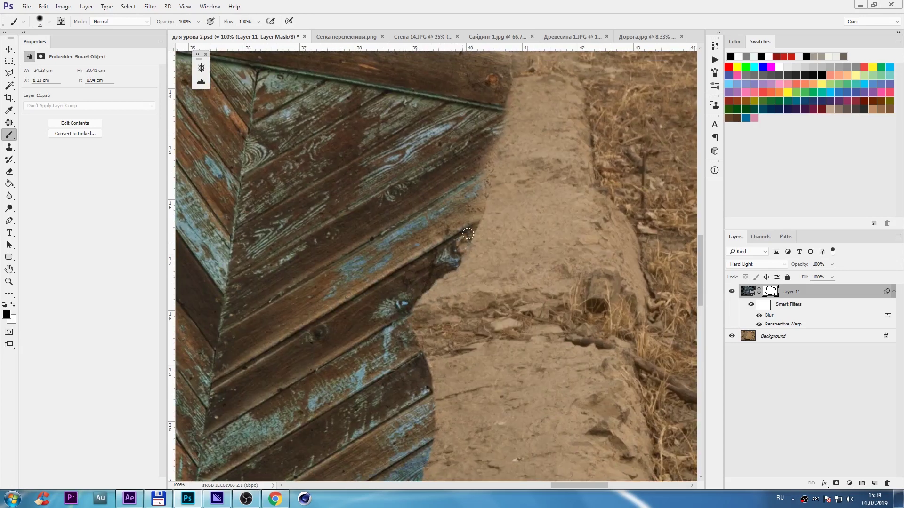
key(ctrl+minus)
key(ctrl+minus)
key(ctrl+minus)
key(v)
Add a colorized Hue/Saturation layer with hue 27, blended in Color mode.
click(849, 483)
click(843, 370)
click(68, 150)
mouse_move(27, 105)
mouse_down()
mouse_move(122, 113)
mouse_move(35, 105)
mouse_up()
click(756, 264)
click(753, 437)
Delete the brown Hue/Saturation tint layer and return to the Move tool.
drag(799, 264, 786, 267)
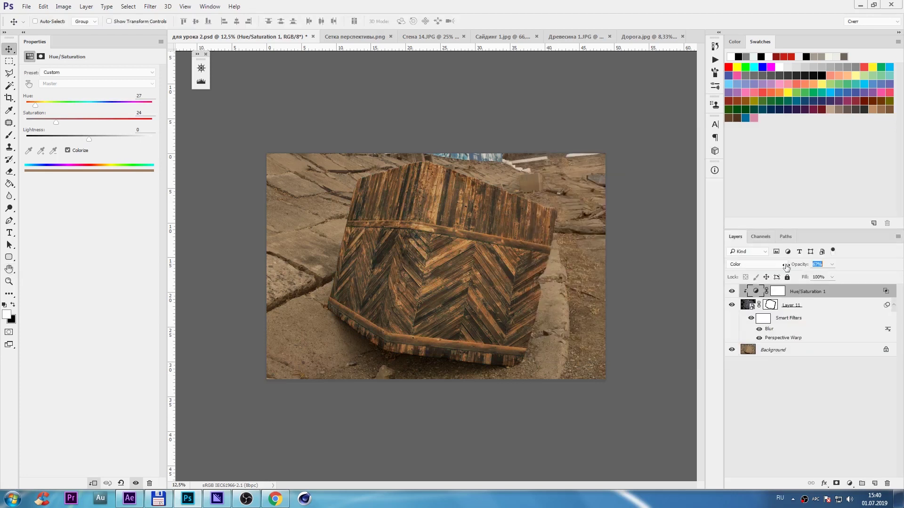
key(Delete)
key(z)
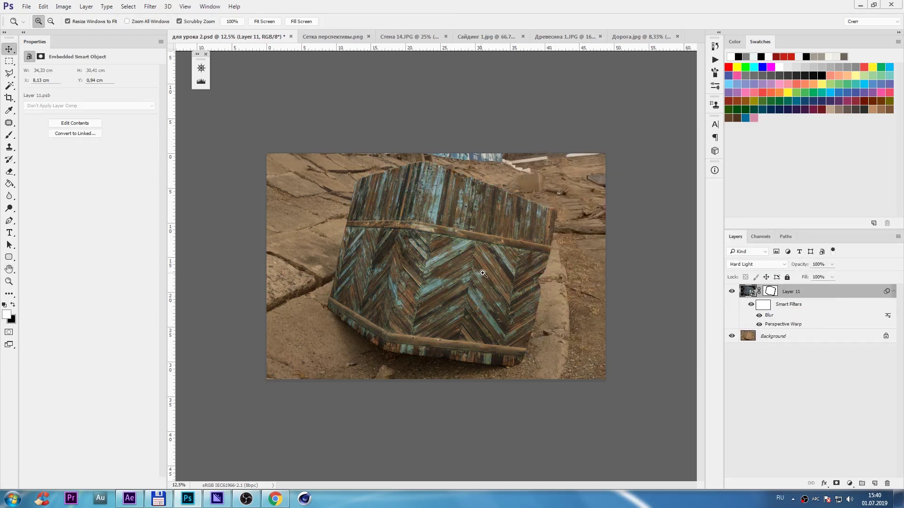
key(v)
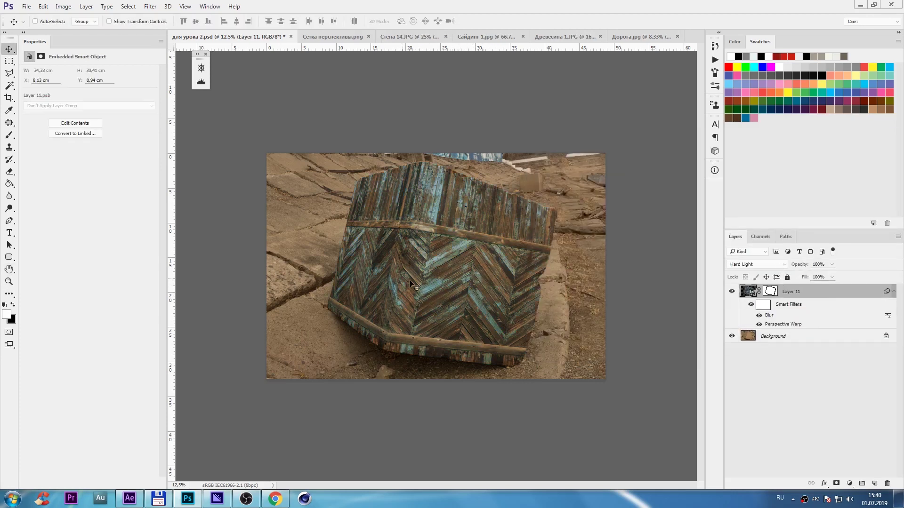